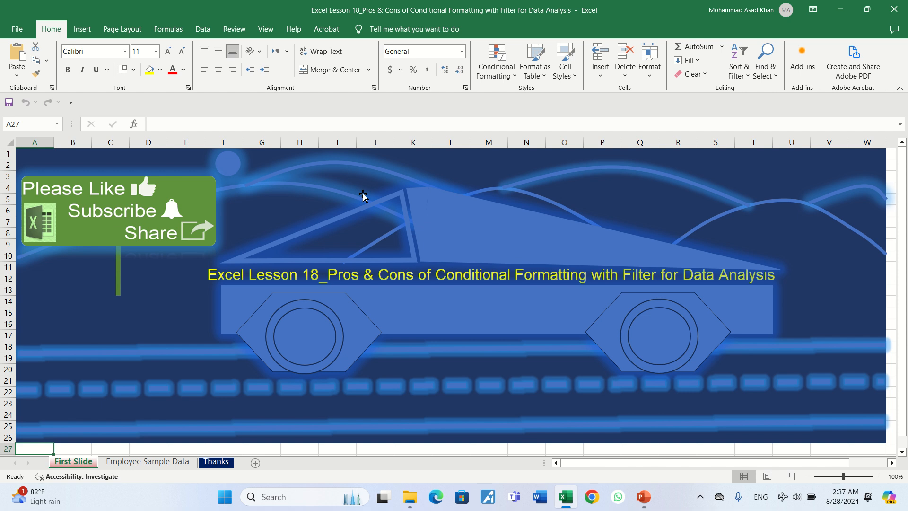
Step: Open the Employee Sample Data sheet and look across the first record's fields from EEID to Annual Salary
{"action": "left_click", "coordinate": [140, 460]}
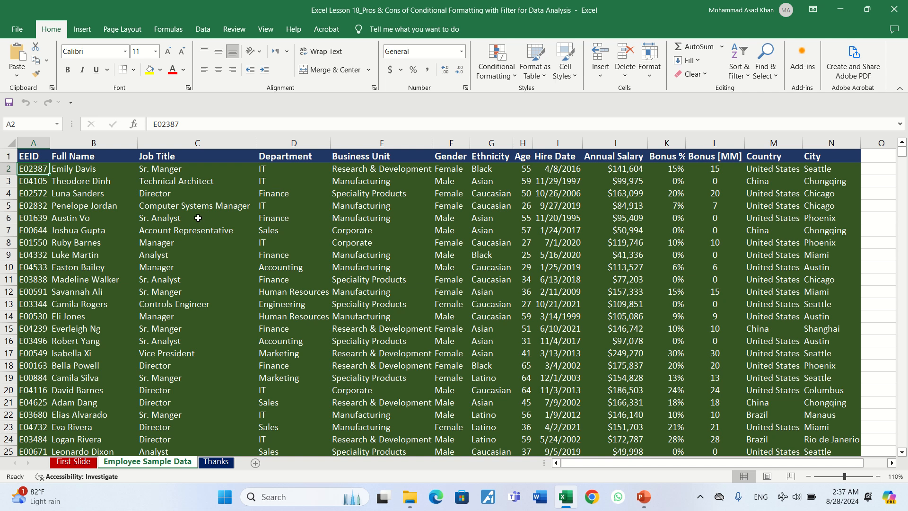
{"action": "left_click", "coordinate": [212, 171]}
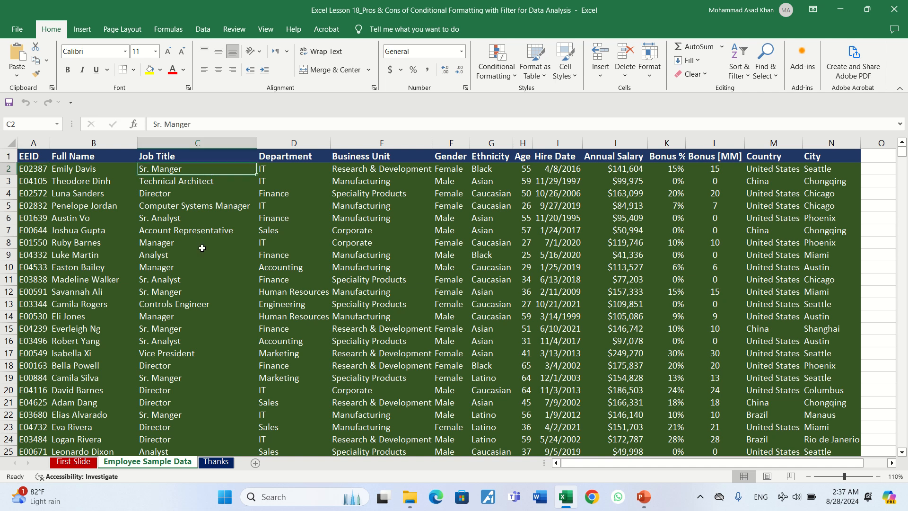
{"action": "key", "text": "Right"}
{"action": "key", "text": "Right"}
{"action": "key", "text": "Right"}
{"action": "key", "text": "Right"}
{"action": "key", "text": "Right"}
{"action": "key", "text": "Right"}
{"action": "key", "text": "Right"}
{"action": "key", "text": "Right"}
{"action": "key", "text": "Right"}
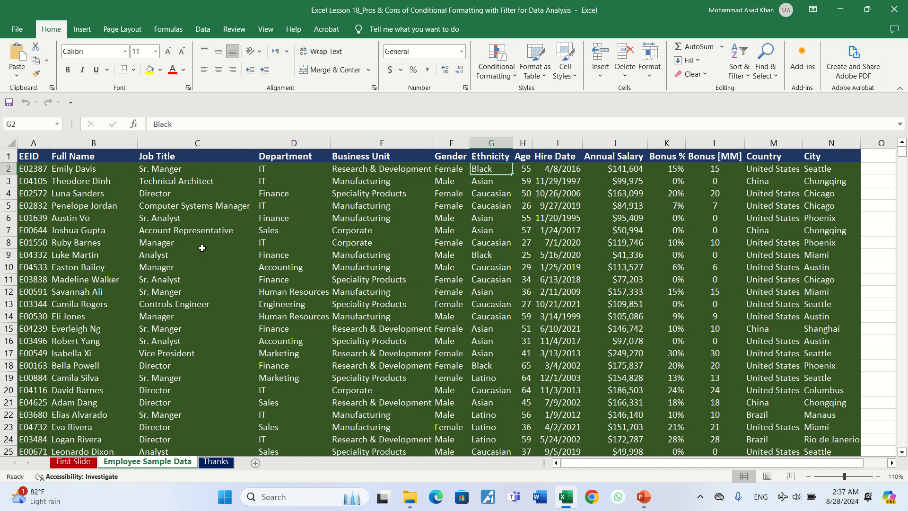
{"action": "key", "text": "Left"}
{"action": "key", "text": "Left"}
{"action": "key", "text": "Left"}
{"action": "key", "text": "Left"}
{"action": "key", "text": "Left"}
{"action": "key", "text": "Left"}
{"action": "key", "text": "Left"}
{"action": "key", "text": "Left"}
{"action": "key", "text": "Left"}
{"action": "key", "text": "Left"}
{"action": "key", "text": "Left"}
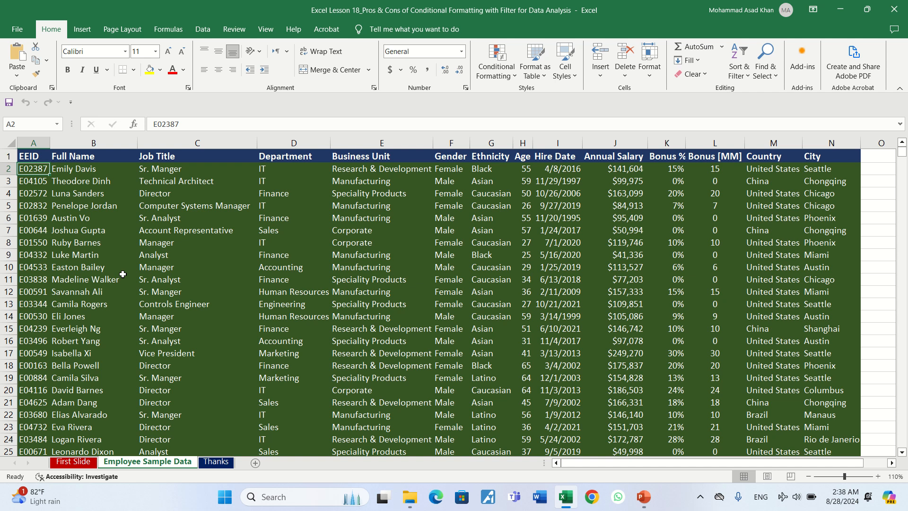
{"action": "key", "text": "Right"}
{"action": "key", "text": "Right"}
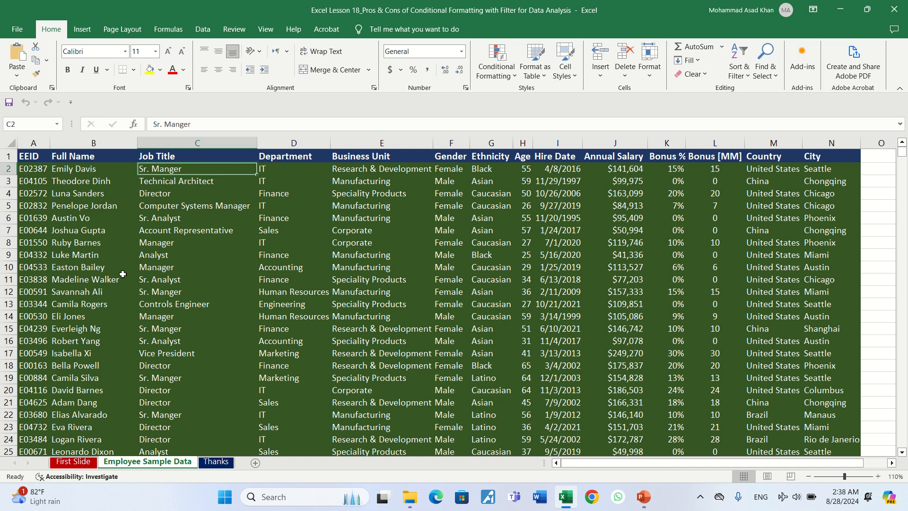
{"action": "key", "text": "Right"}
{"action": "key", "text": "Right"}
{"action": "key", "text": "Right"}
{"action": "key", "text": "Right"}
{"action": "key", "text": "Right"}
{"action": "key", "text": "Right"}
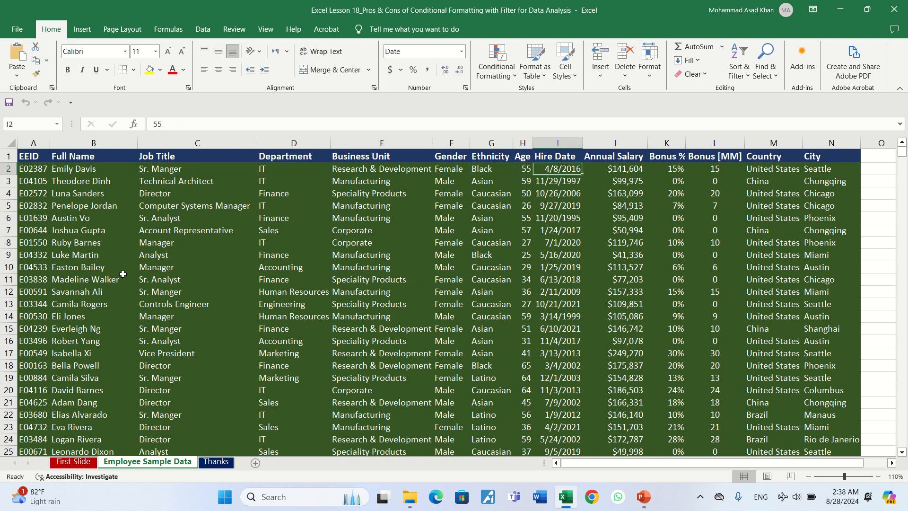
{"action": "key", "text": "Right"}
{"action": "key", "text": "Left"}
{"action": "key", "text": "Left"}
{"action": "key", "text": "Left"}
{"action": "key", "text": "Left"}
{"action": "key", "text": "Left"}
{"action": "key", "text": "Left"}
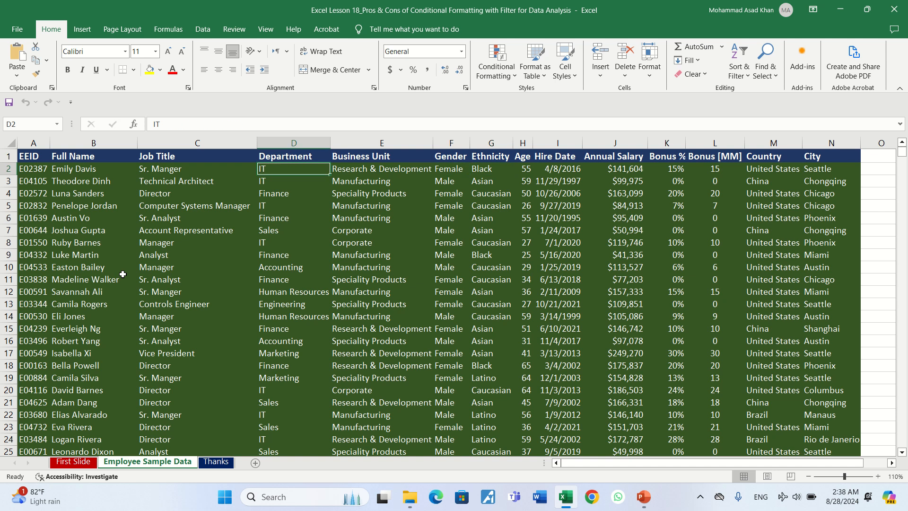
{"action": "key", "text": "Left"}
{"action": "key", "text": "Left"}
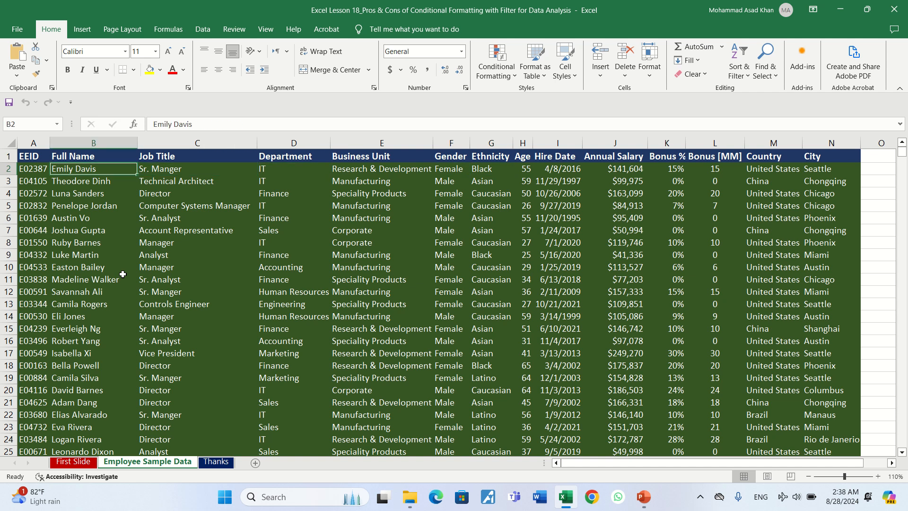
Step: Examine the entries in the Gender and Ethnicity columns of the employee table
{"action": "key", "text": "Right"}
{"action": "key", "text": "Right"}
{"action": "key", "text": "Right"}
{"action": "key", "text": "Right"}
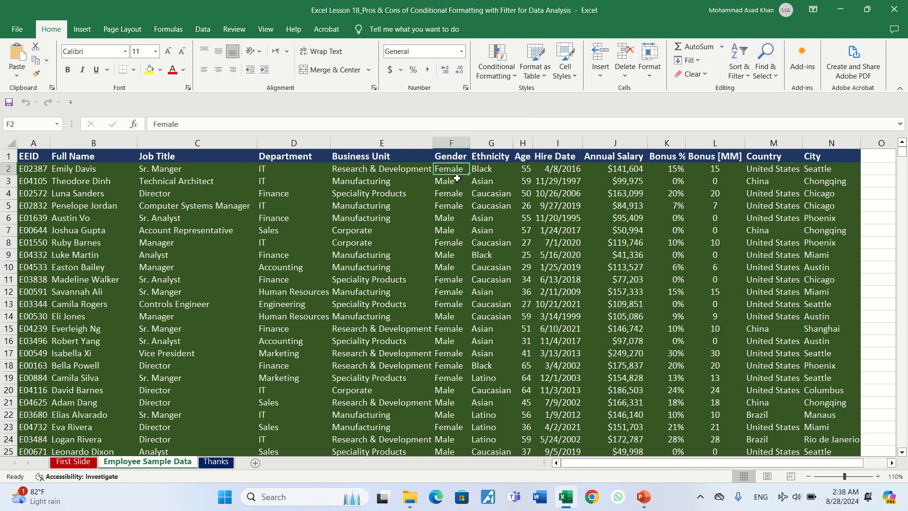
{"action": "left_click_drag", "start_coordinate": [453, 179], "coordinate": [457, 328]}
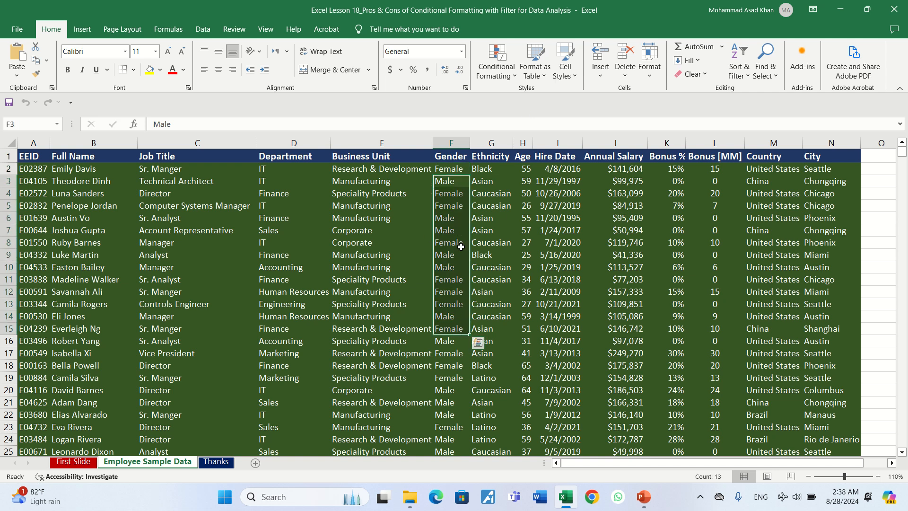
{"action": "left_click", "coordinate": [502, 216]}
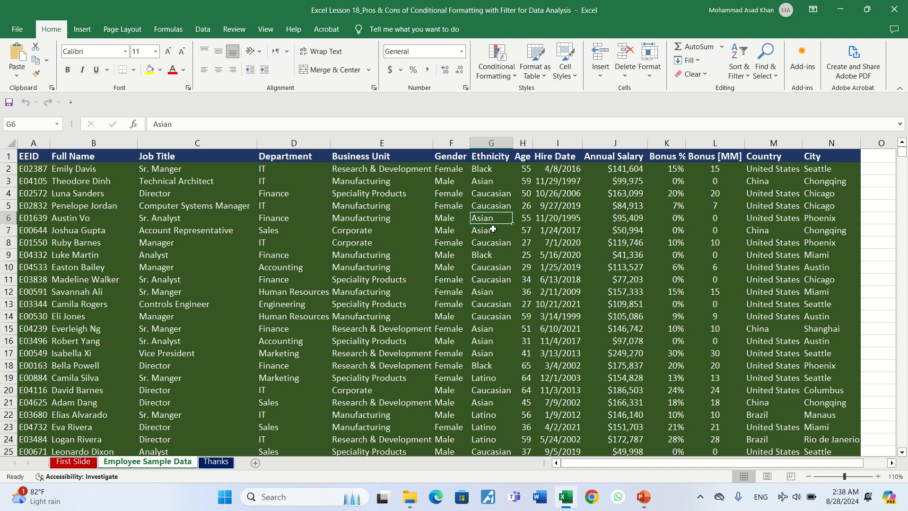
{"action": "left_click", "coordinate": [455, 241]}
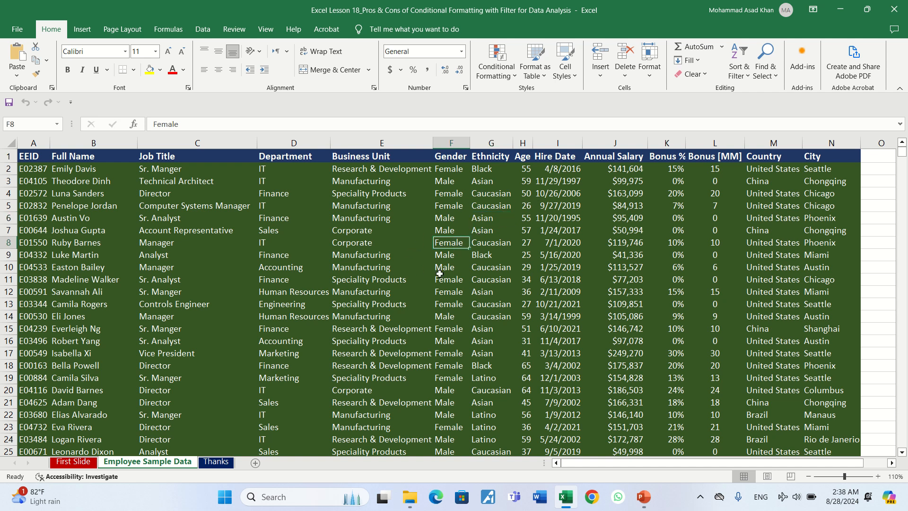
{"action": "left_click", "coordinate": [500, 220]}
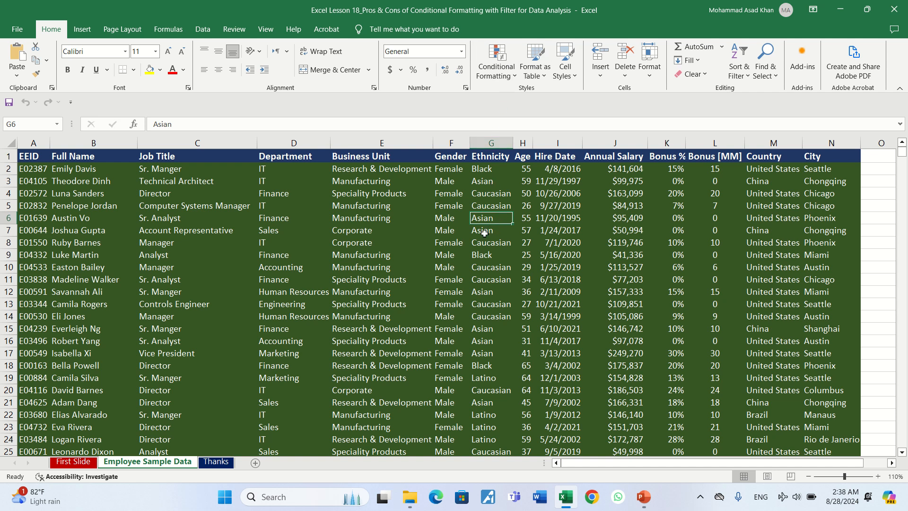
{"action": "left_click", "coordinate": [458, 193]}
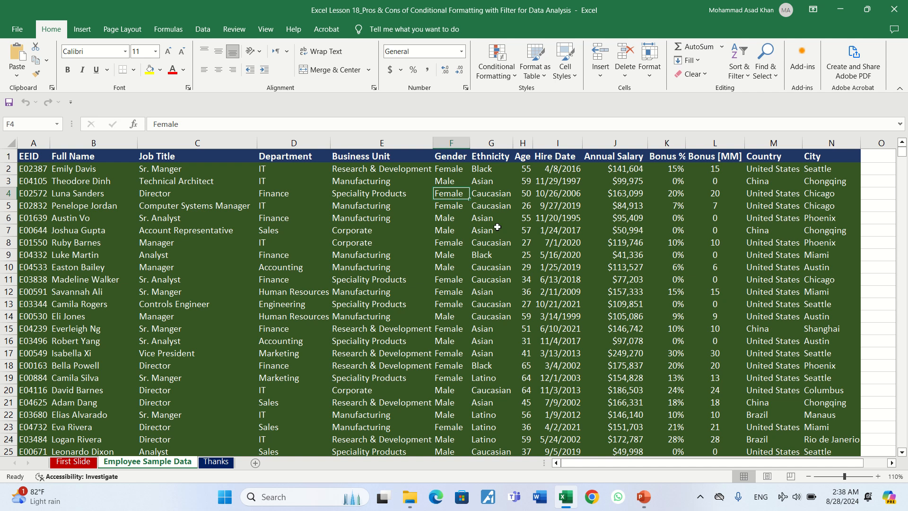
Step: Highlight duplicate values in the Annual Salary data, J2 through J1001, with Light Red Fill with Dark Red Text
{"action": "key", "text": "Right"}
{"action": "key", "text": "Right"}
{"action": "key", "text": "Right"}
{"action": "key", "text": "Right"}
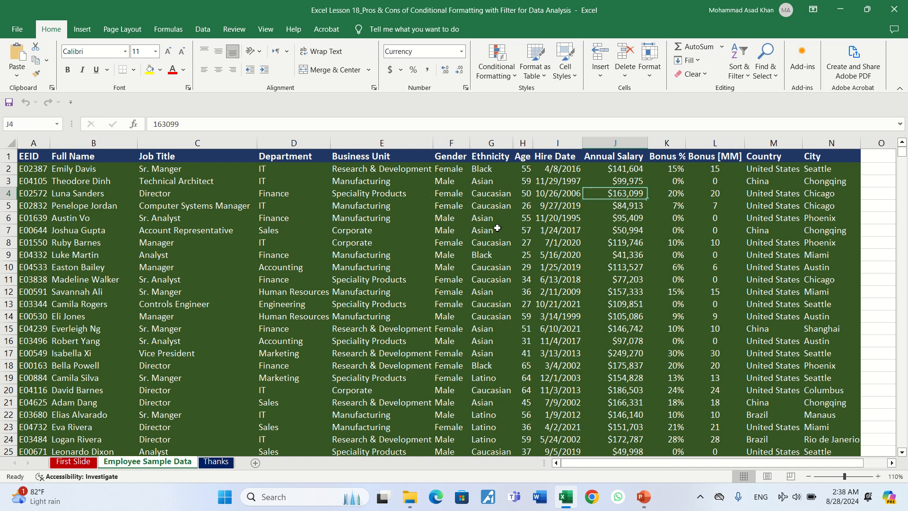
{"action": "key", "text": "Up"}
{"action": "key", "text": "Up"}
{"action": "key", "text": "Up"}
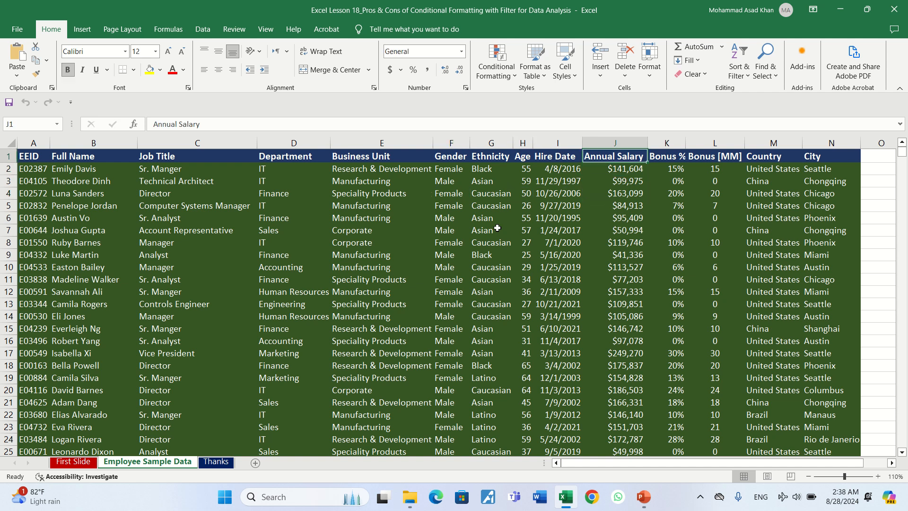
{"action": "key", "text": "Down"}
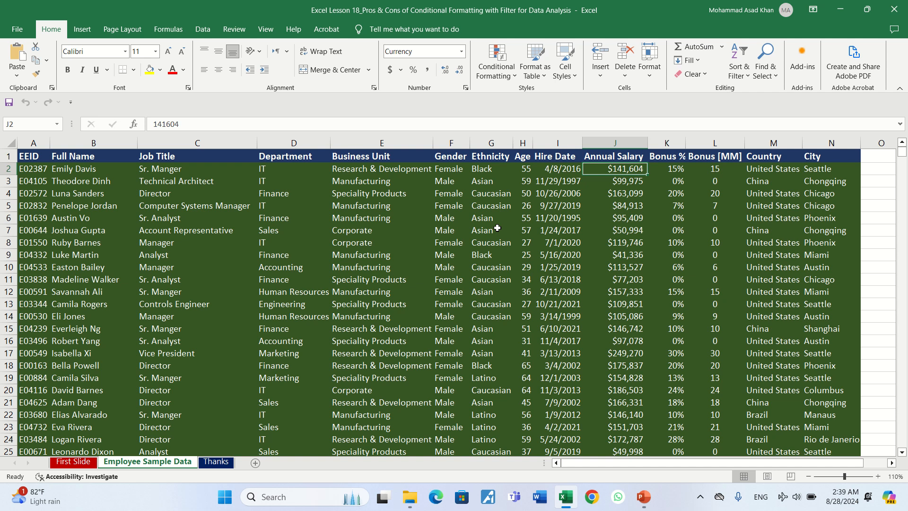
{"action": "key", "text": "ctrl+shift+Down"}
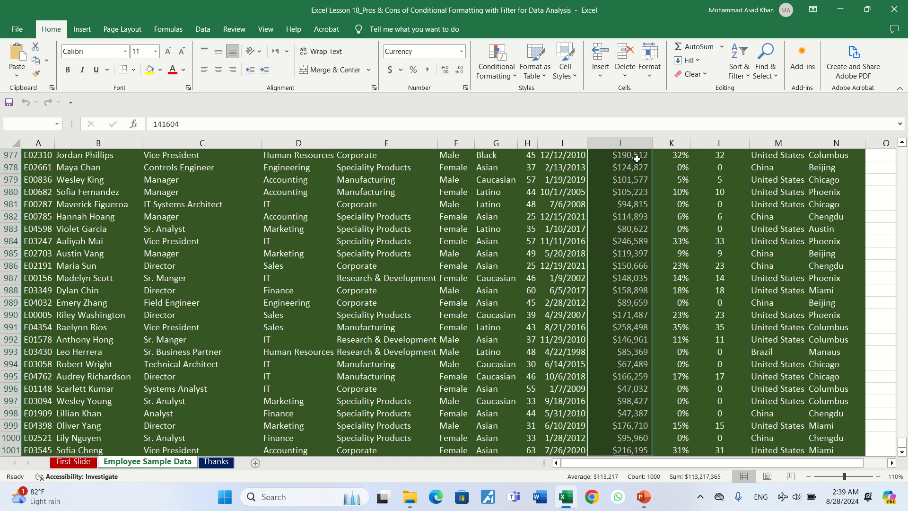
{"action": "left_click", "coordinate": [514, 77]}
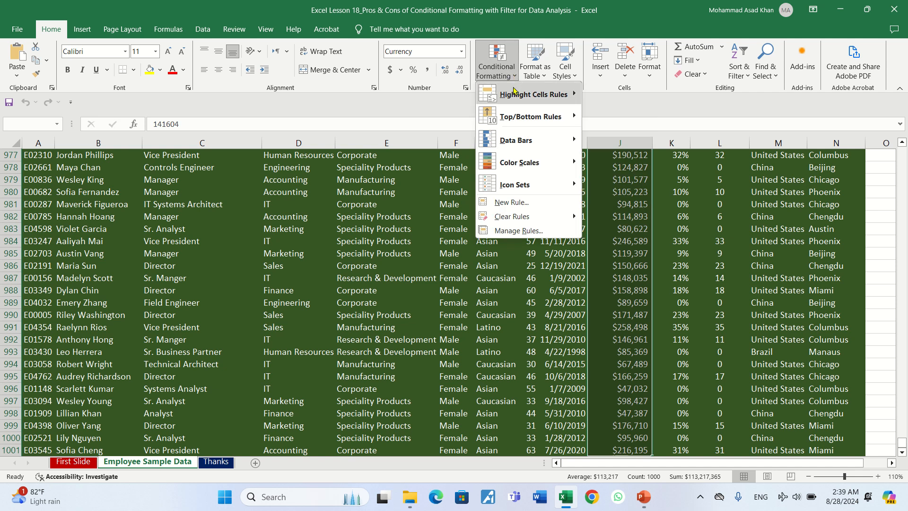
{"action": "mouse_move", "coordinate": [514, 96]}
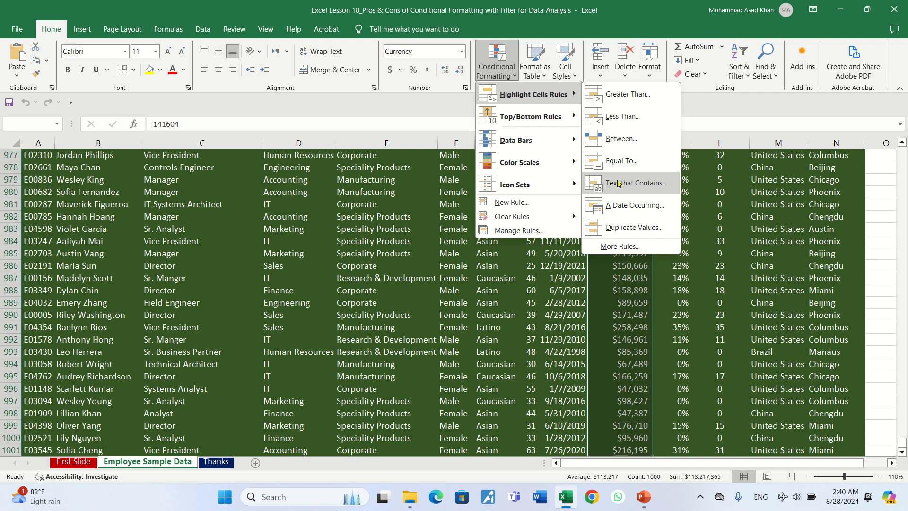
{"action": "left_click", "coordinate": [629, 228]}
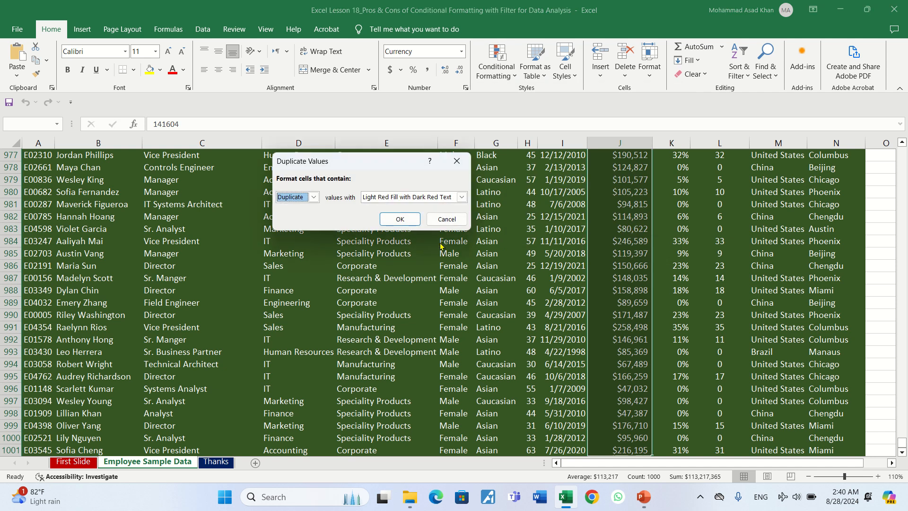
{"action": "left_click", "coordinate": [399, 220]}
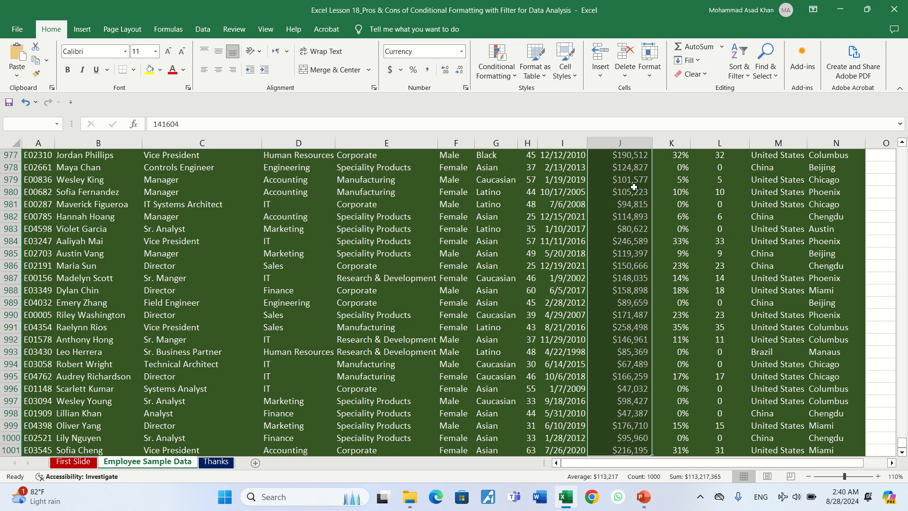
Step: Add filters to the table's header row and filter Annual Salary by the light red cell color
{"action": "key", "text": "ctrl+Up"}
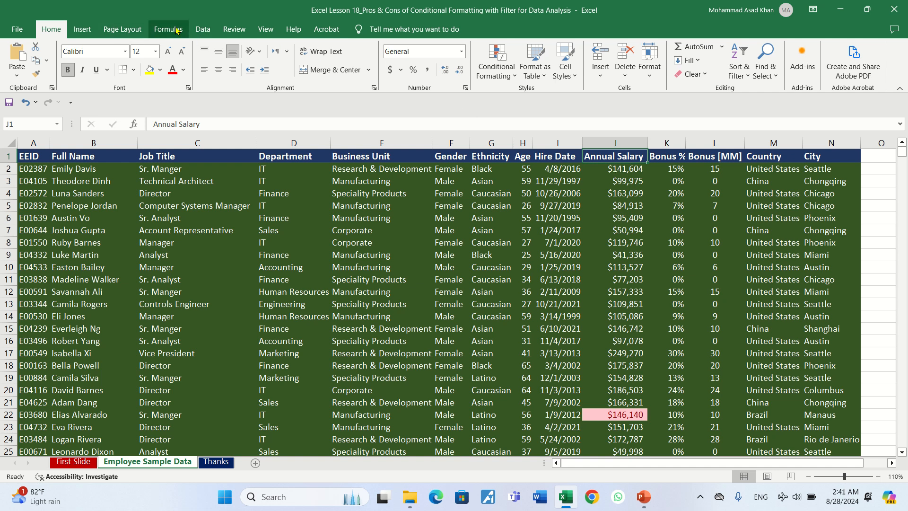
{"action": "left_click", "coordinate": [207, 30]}
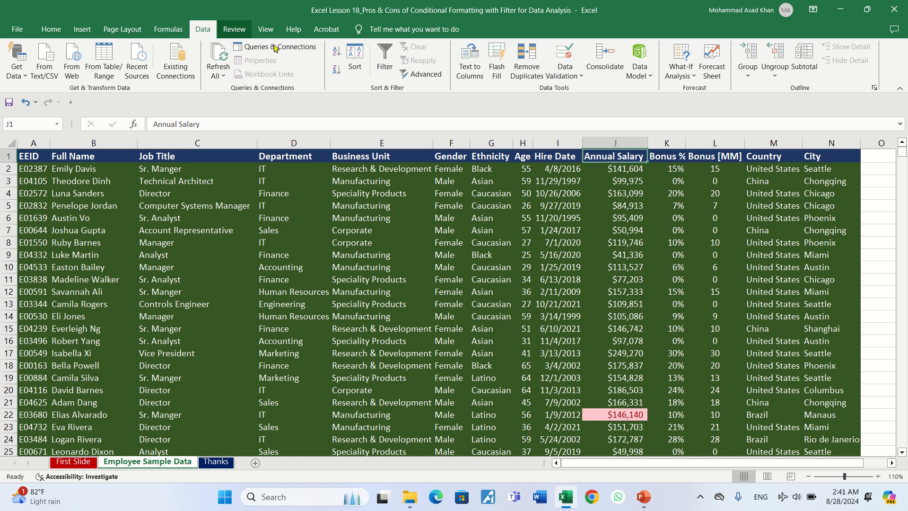
{"action": "left_click", "coordinate": [386, 71]}
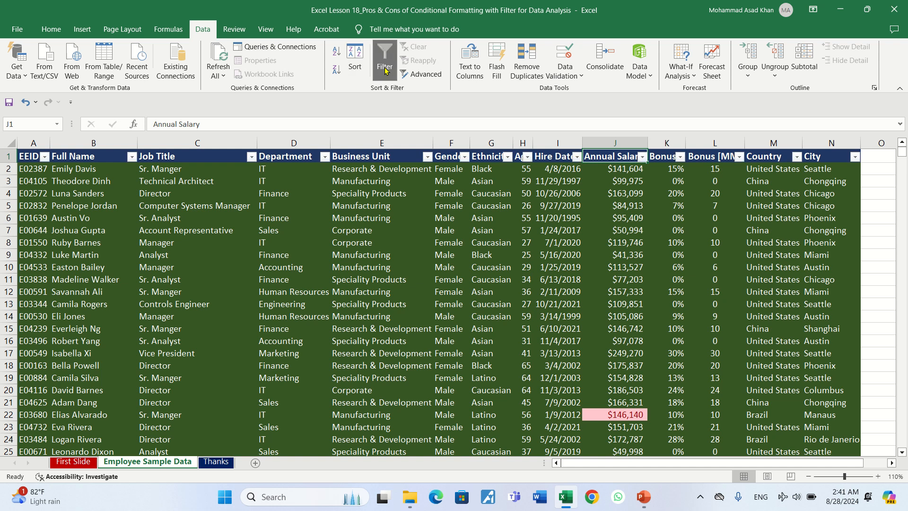
{"action": "left_click", "coordinate": [642, 157]}
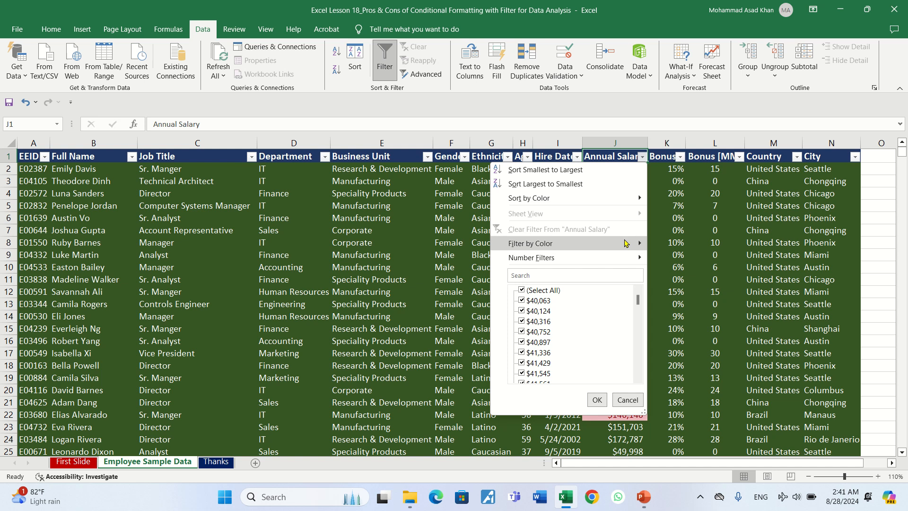
{"action": "mouse_move", "coordinate": [625, 243]}
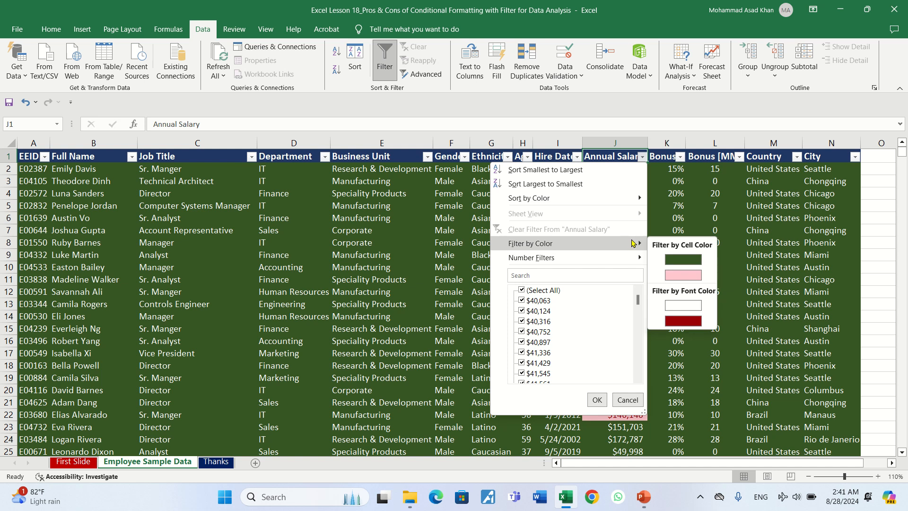
{"action": "left_click", "coordinate": [667, 276]}
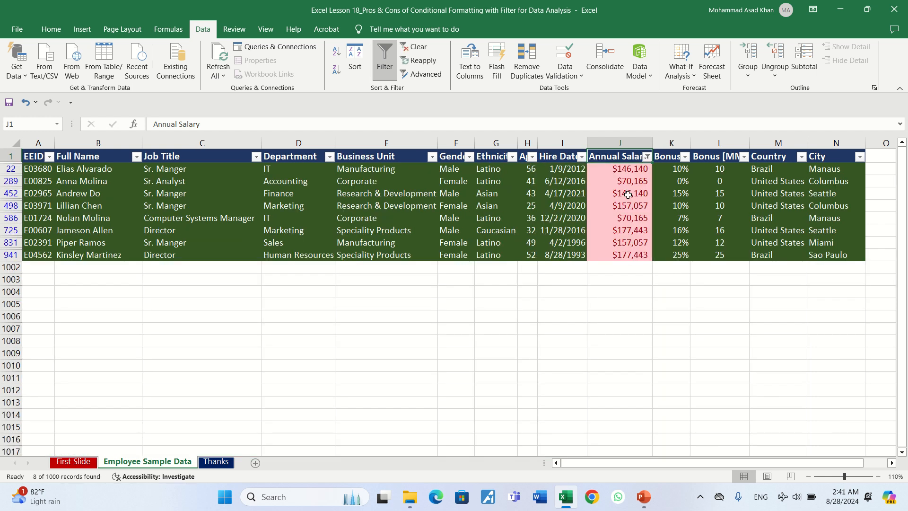
Step: Examine the filtered records and compare which employees share the same annual salary
{"action": "left_click", "coordinate": [604, 171]}
{"action": "key", "text": "Down"}
{"action": "key", "text": "Down"}
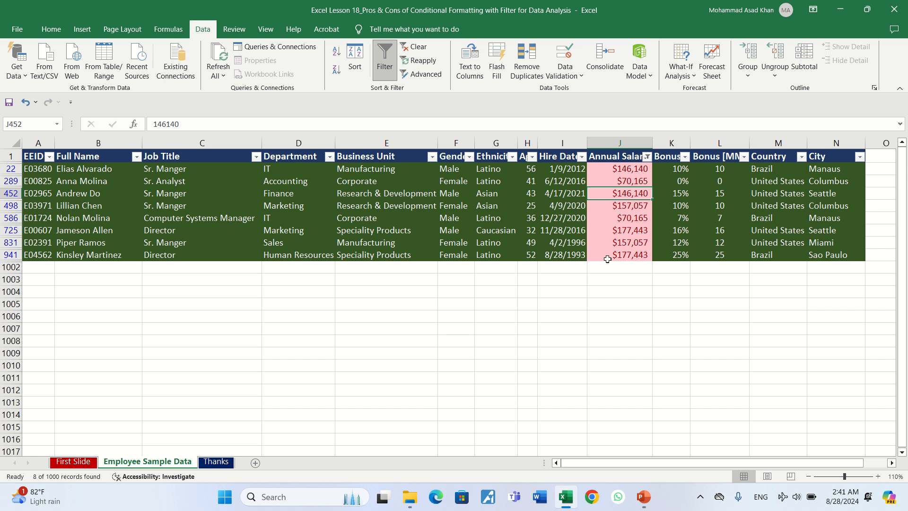
{"action": "key", "text": "Up"}
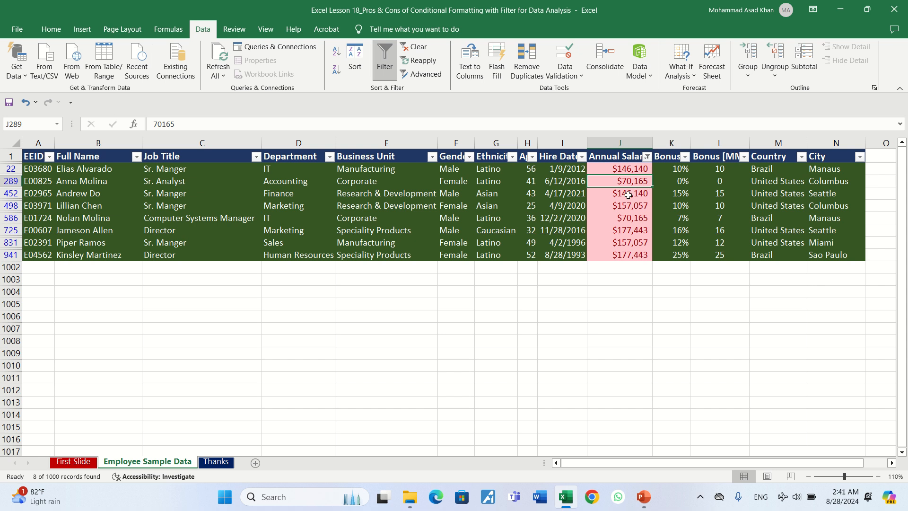
{"action": "left_click", "coordinate": [613, 220]}
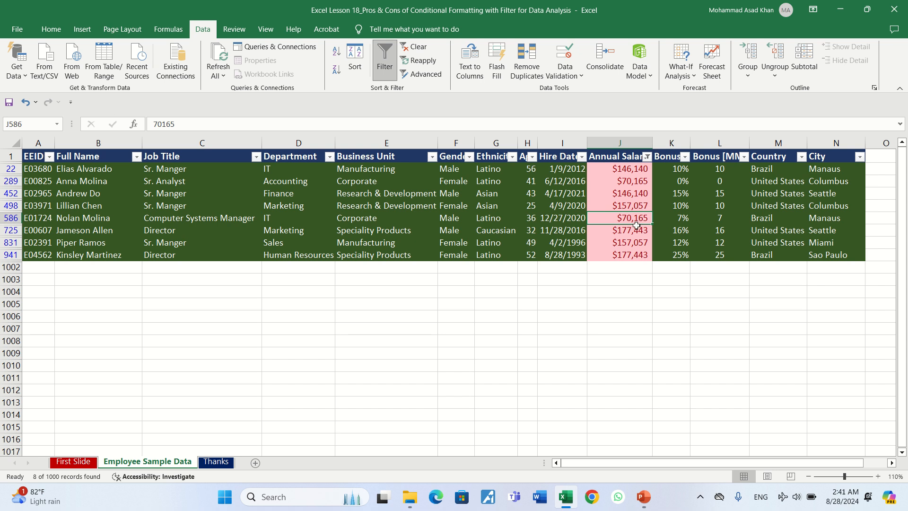
{"action": "left_click", "coordinate": [150, 221]}
{"action": "left_click", "coordinate": [95, 220]}
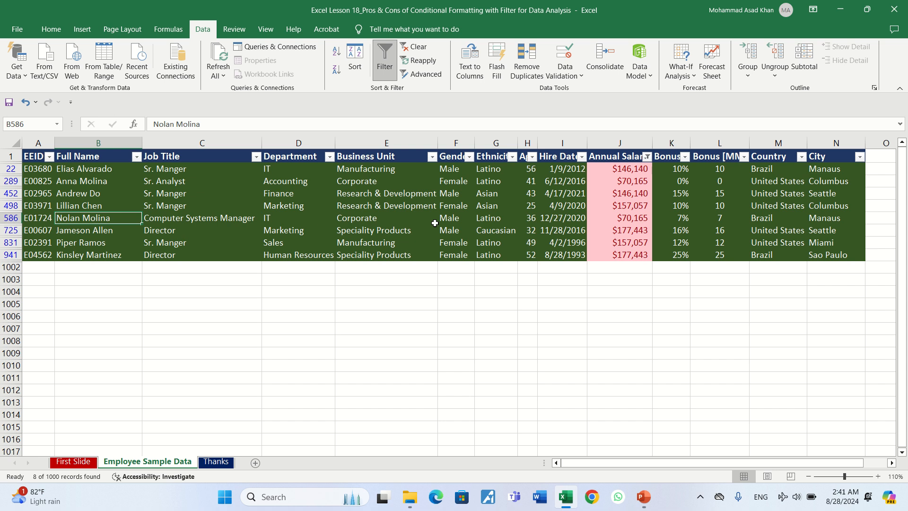
{"action": "left_click", "coordinate": [619, 167]}
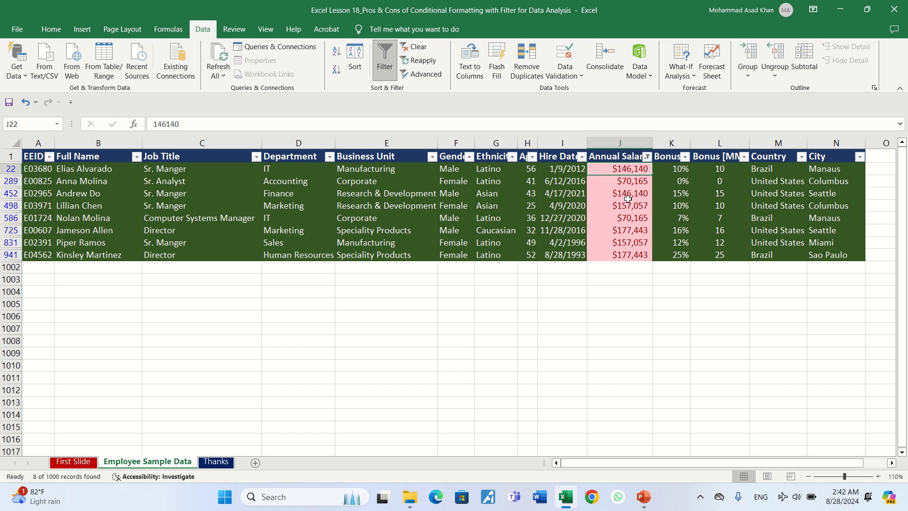
{"action": "left_click", "coordinate": [628, 197]}
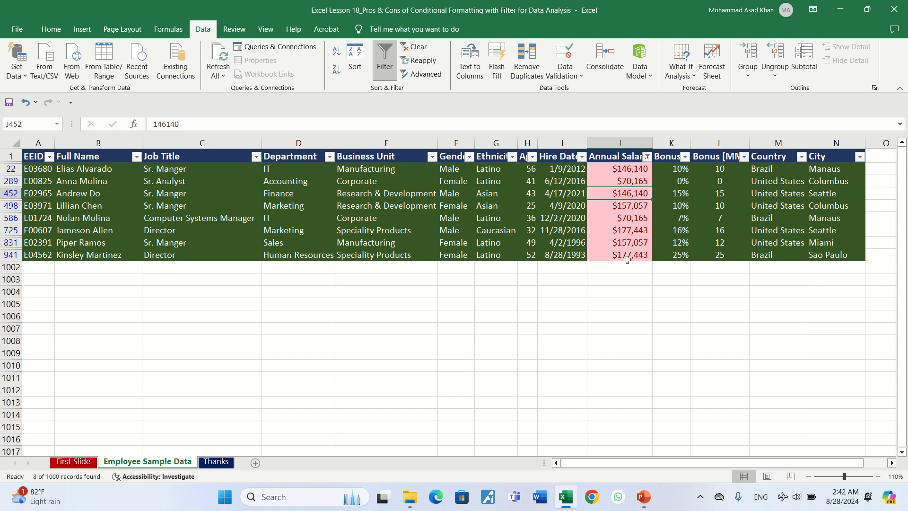
{"action": "left_click", "coordinate": [612, 203]}
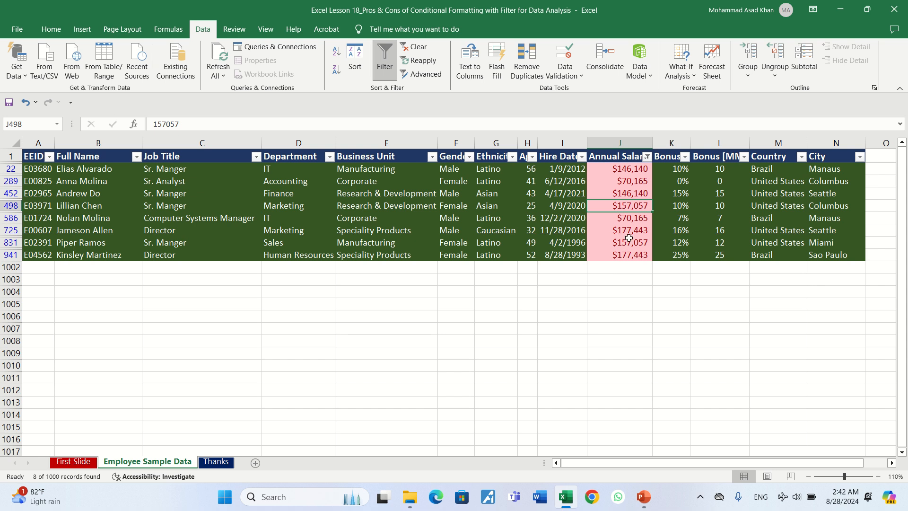
Step: Compare the remaining matching salary pairs among the filtered employee records in the Annual Salary column
{"action": "left_click", "coordinate": [600, 244]}
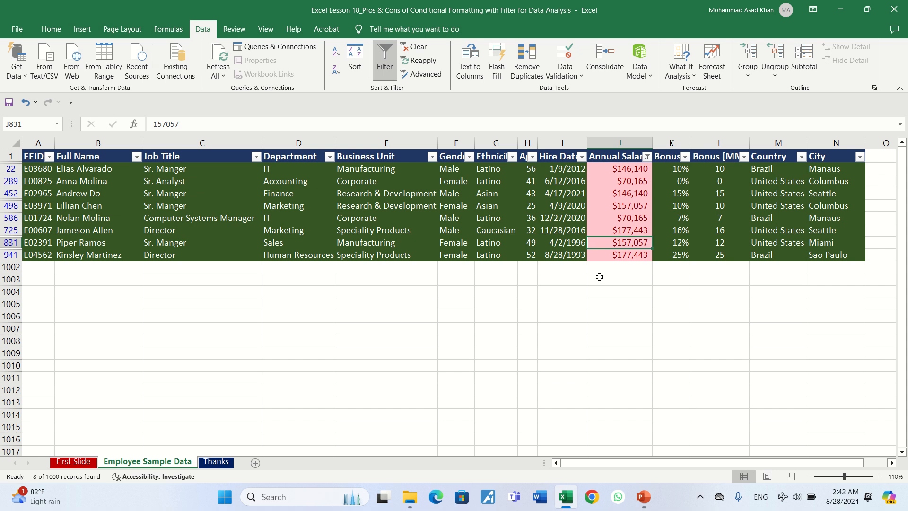
{"action": "left_click", "coordinate": [617, 228]}
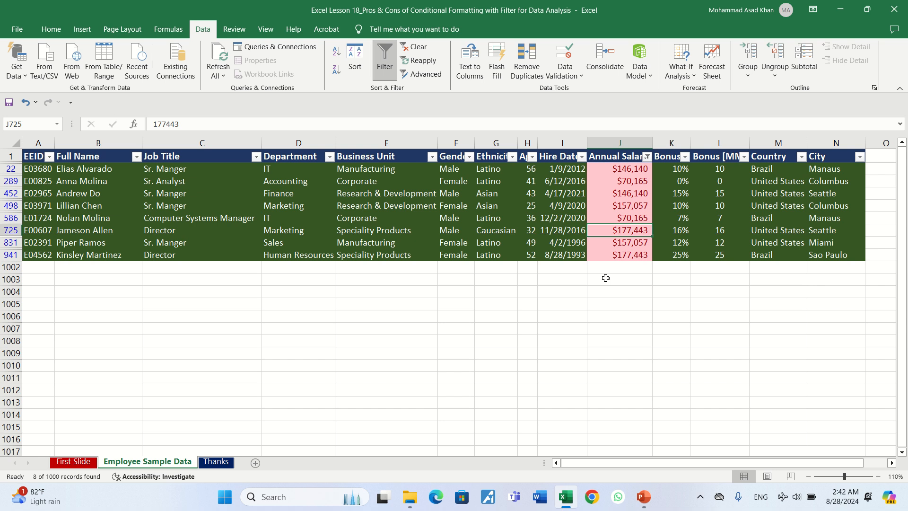
{"action": "left_click", "coordinate": [612, 257]}
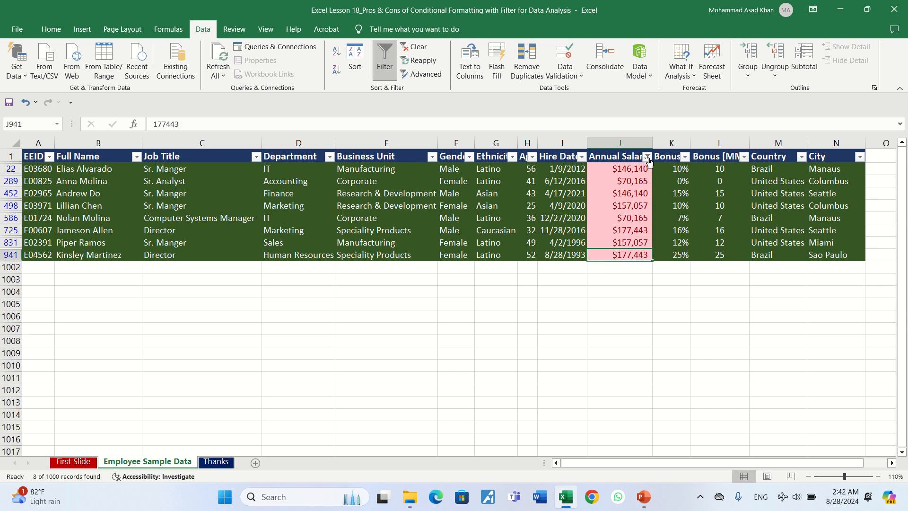
Step: Clear the cell color filter from the Annual Salary column
{"action": "mouse_move", "coordinate": [648, 161]}
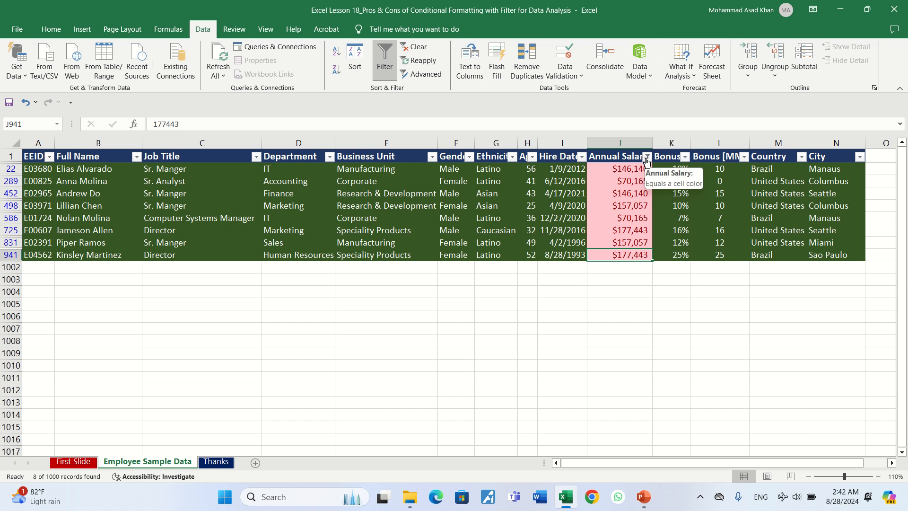
{"action": "left_click", "coordinate": [647, 157]}
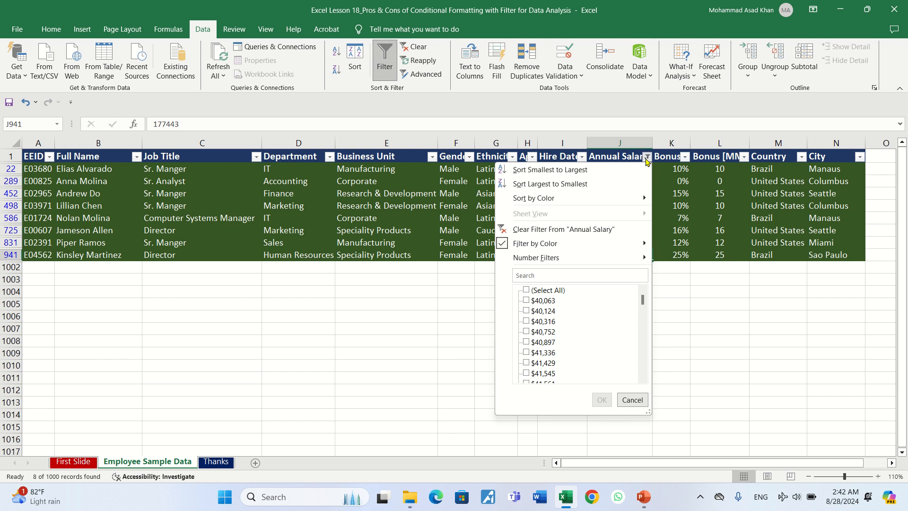
{"action": "left_click", "coordinate": [565, 231]}
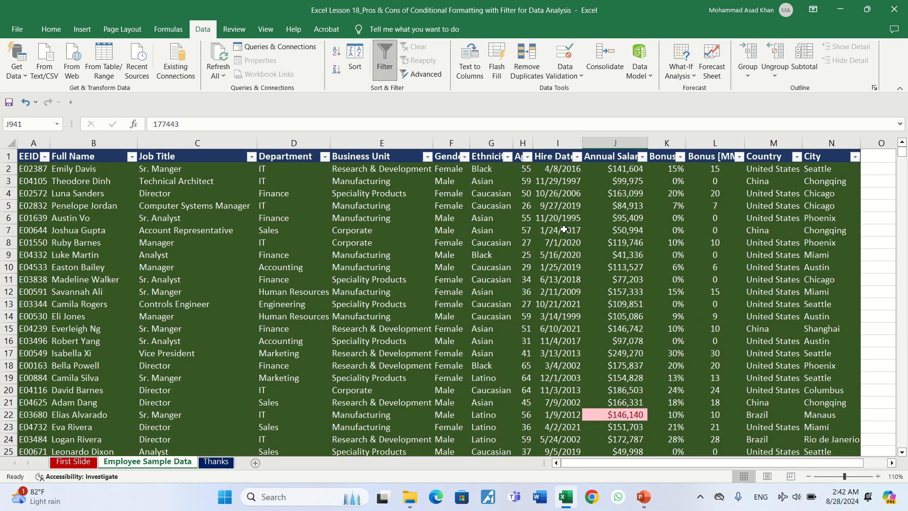
Step: Clear the conditional formatting rules from the Annual Salary data, J2 through J1001
{"action": "left_click", "coordinate": [619, 173]}
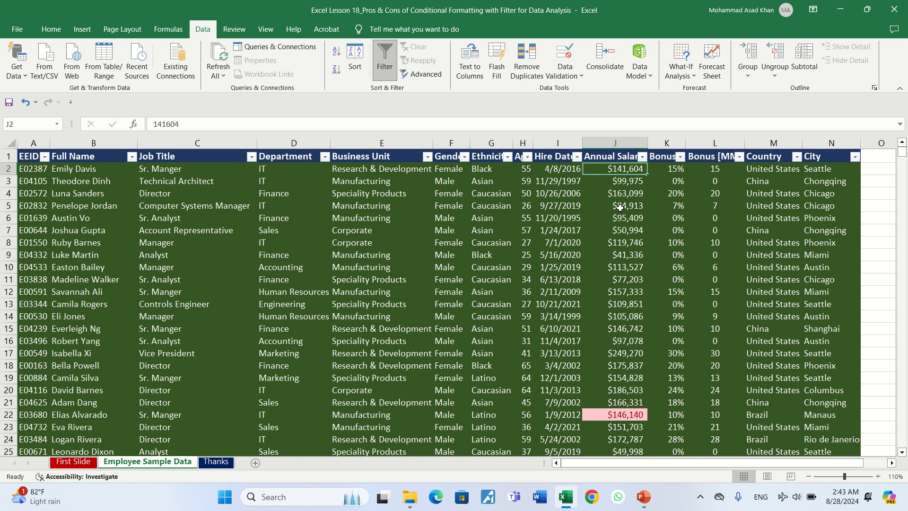
{"action": "key", "text": "ctrl+shift+Down"}
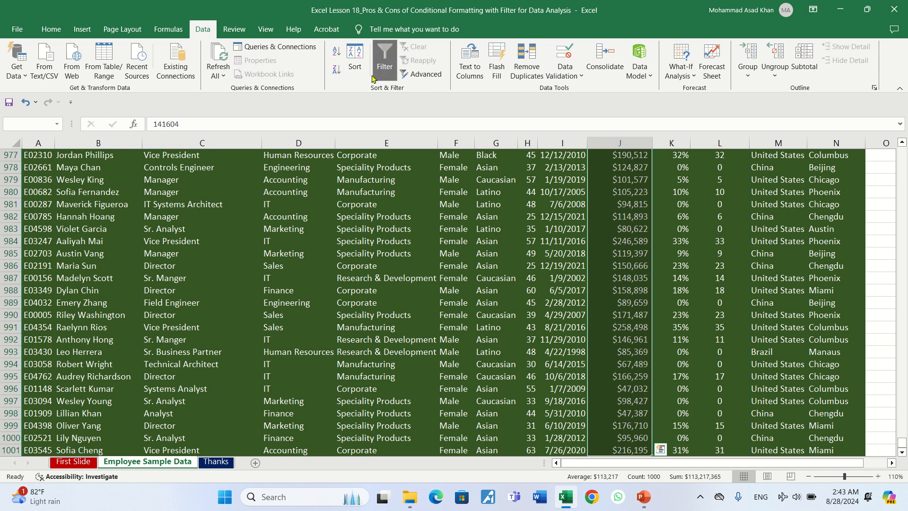
{"action": "key", "text": "alt+h"}
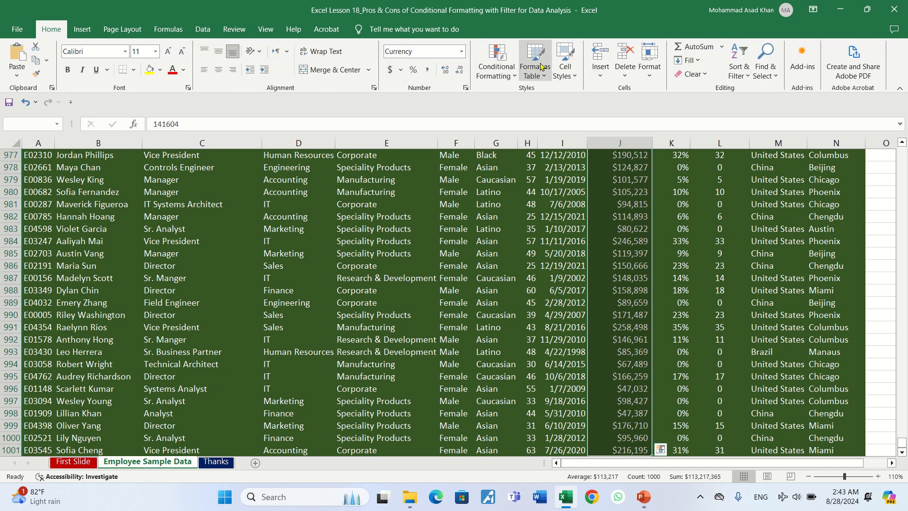
{"action": "left_click", "coordinate": [513, 78]}
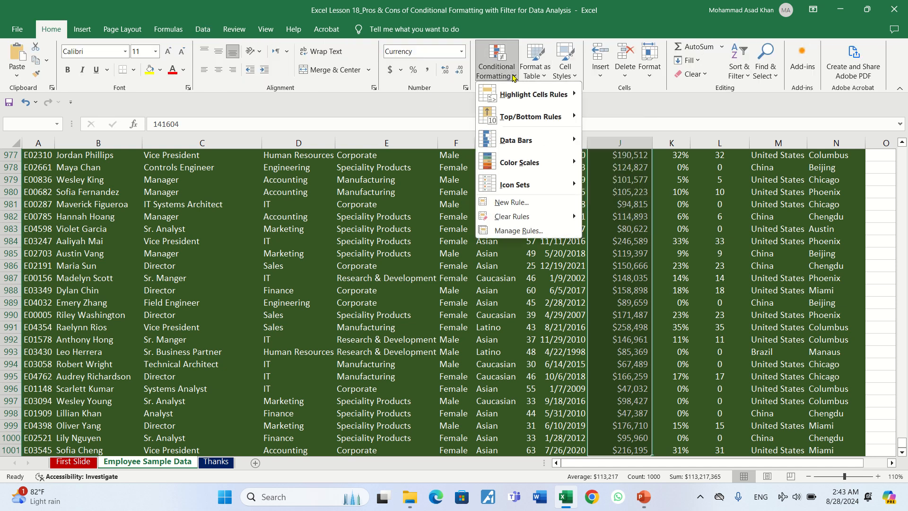
{"action": "mouse_move", "coordinate": [532, 217]}
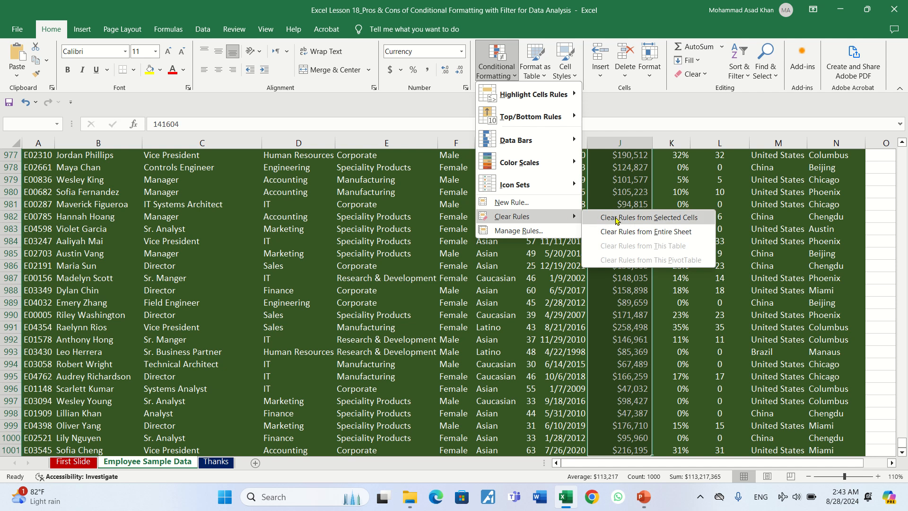
{"action": "left_click", "coordinate": [616, 219]}
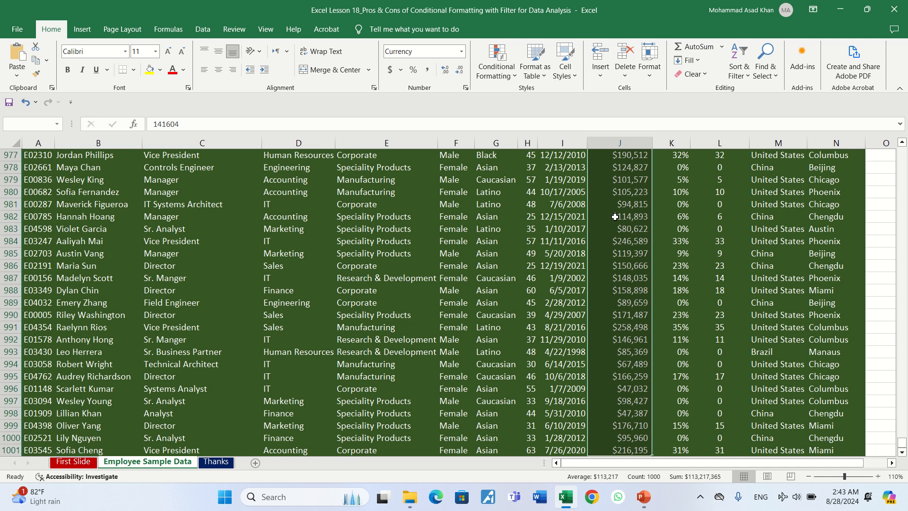
Step: Highlight the top 10 items in the selected Annual Salary data with Light Red Fill with Dark Red Text
{"action": "left_click", "coordinate": [513, 76]}
{"action": "mouse_move", "coordinate": [518, 115]}
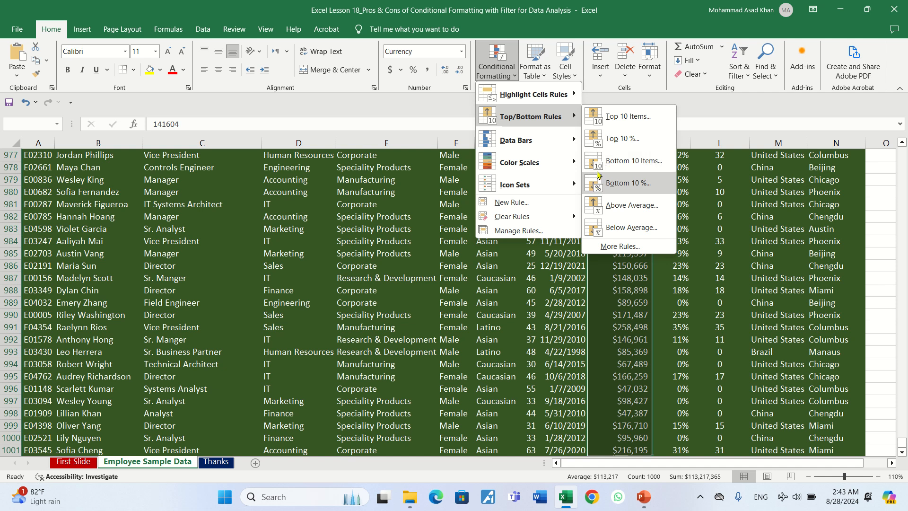
{"action": "left_click", "coordinate": [607, 118]}
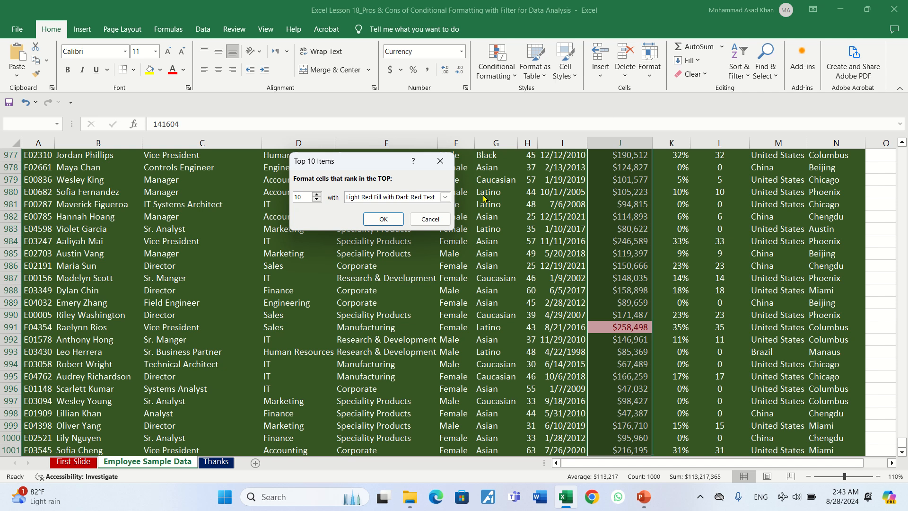
{"action": "left_click", "coordinate": [381, 220]}
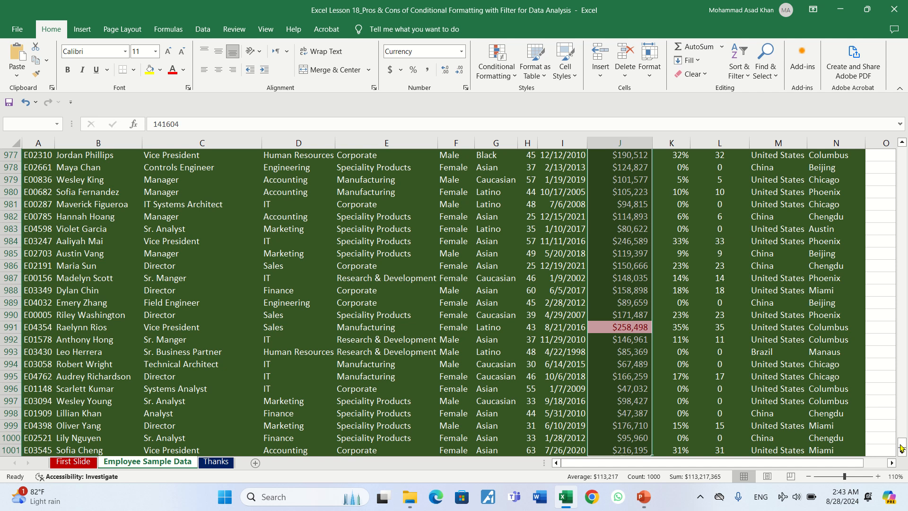
Step: Filter the Annual Salary column by the light red cell color to show only the top 10 salaries
{"action": "left_click_drag", "start_coordinate": [901, 447], "coordinate": [899, 152]}
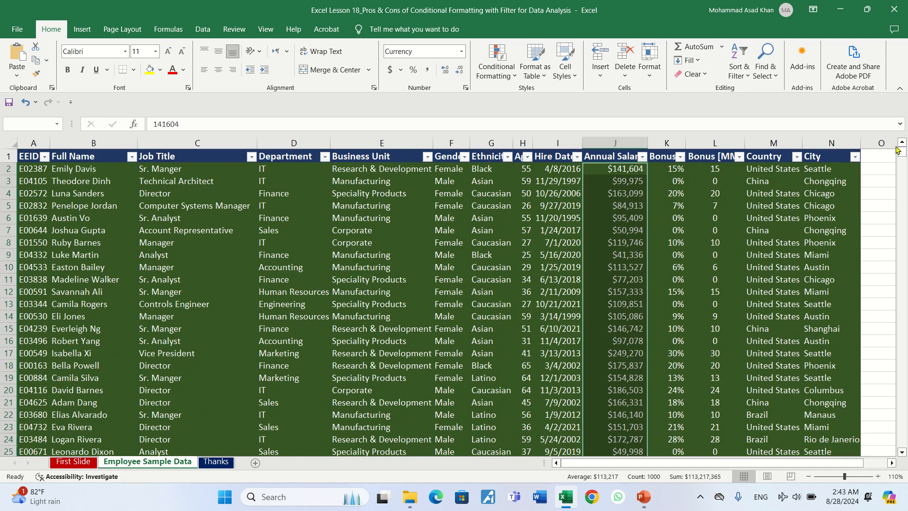
{"action": "left_click", "coordinate": [642, 156]}
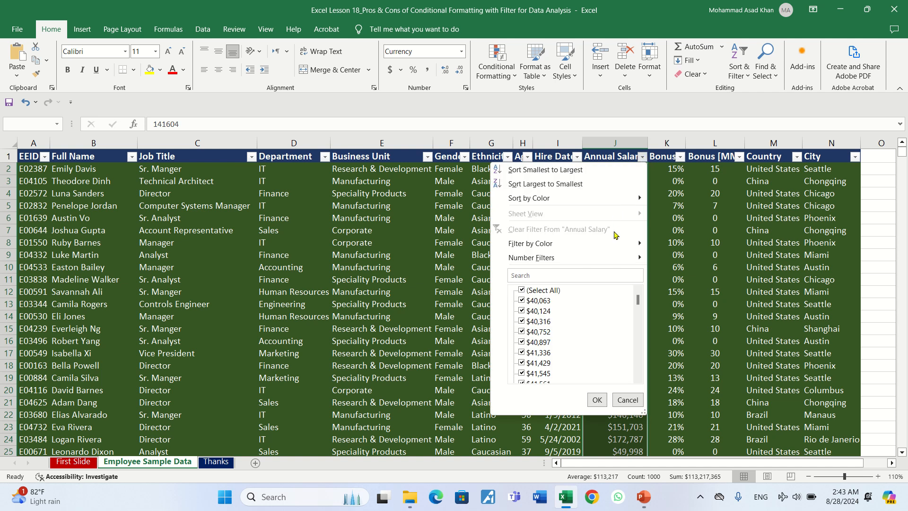
{"action": "mouse_move", "coordinate": [615, 243]}
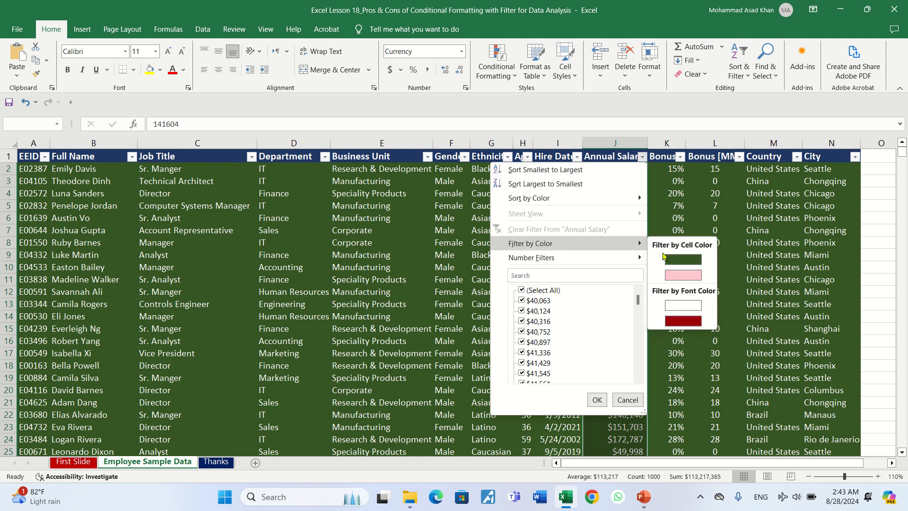
{"action": "left_click", "coordinate": [663, 276]}
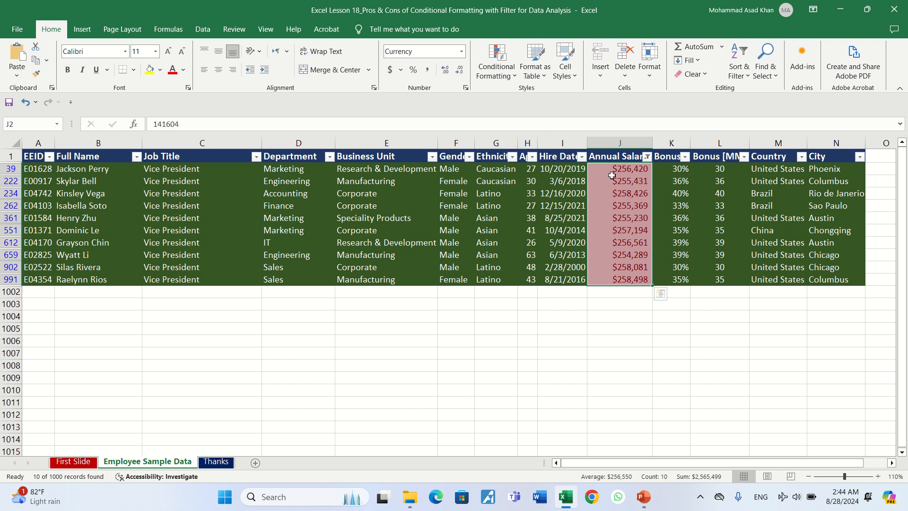
Step: Examine the names and salaries of the filtered top 10 earners
{"action": "left_click", "coordinate": [76, 170]}
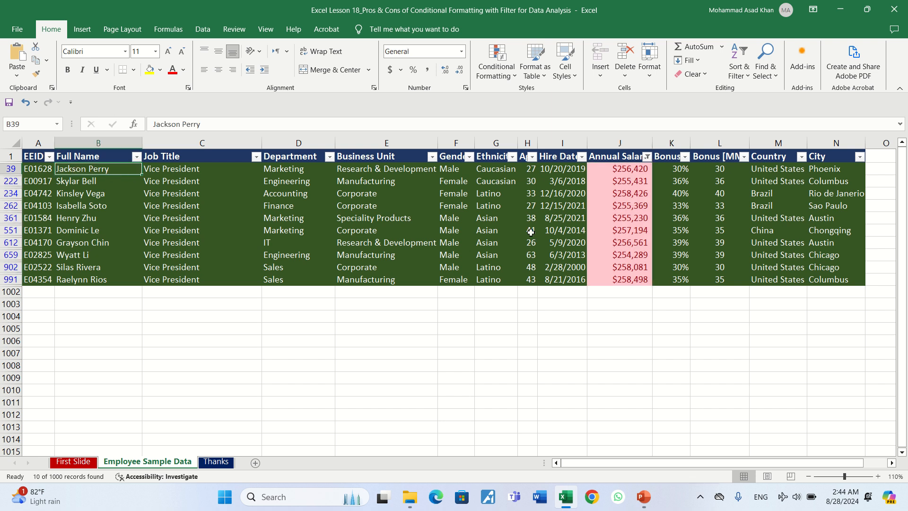
{"action": "left_click", "coordinate": [618, 190]}
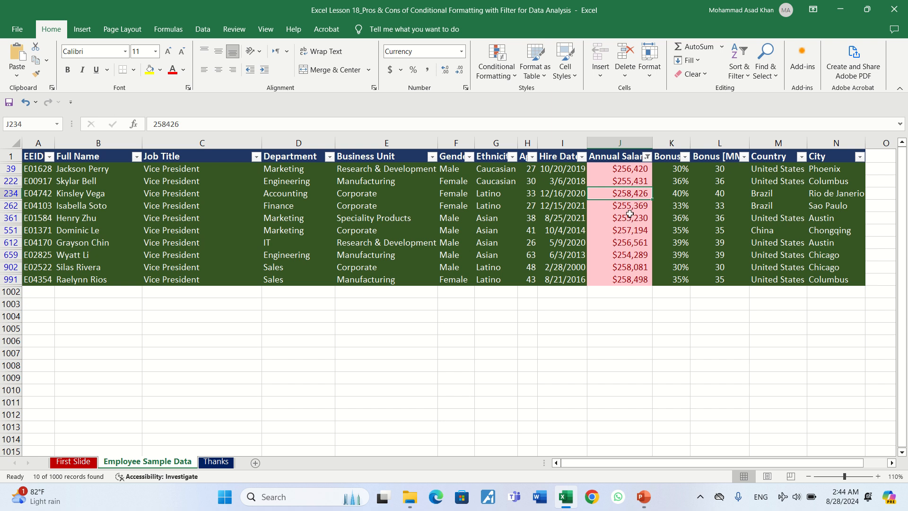
{"action": "left_click", "coordinate": [615, 184]}
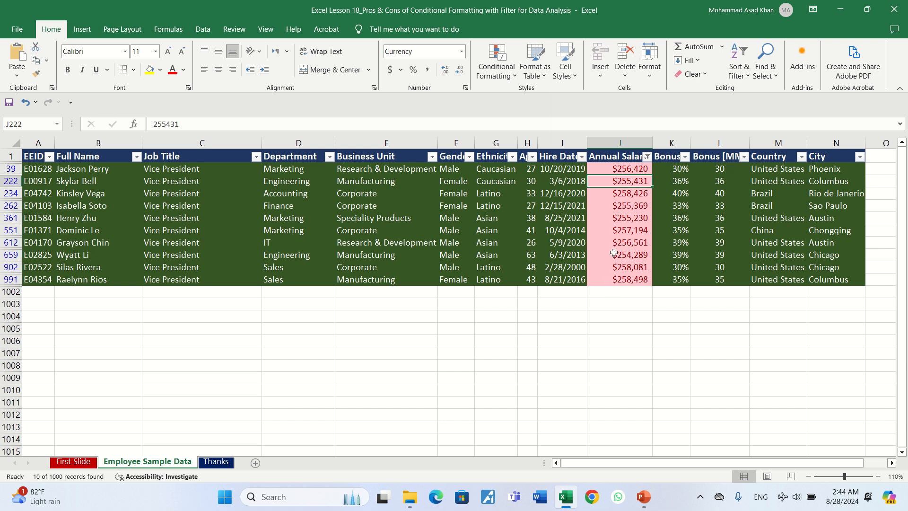
{"action": "left_click", "coordinate": [605, 279]}
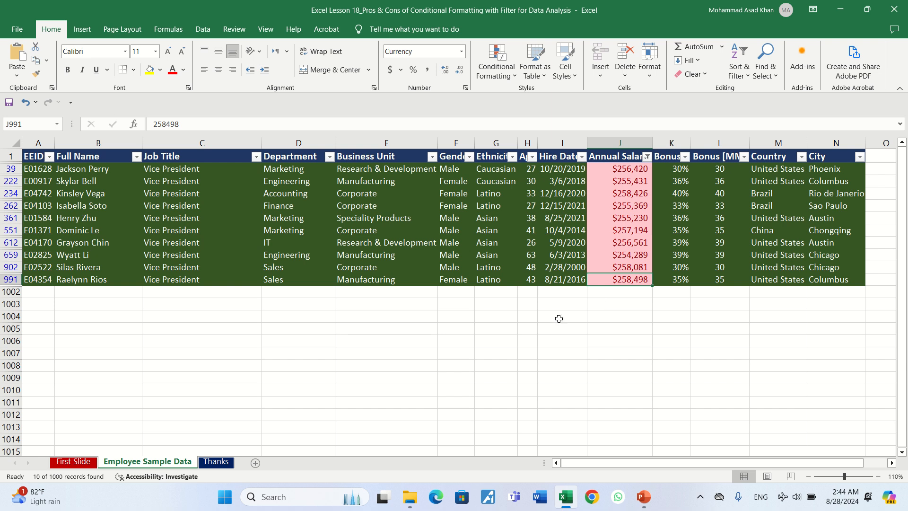
Step: Clear the Annual Salary filter and remove the conditional formatting rules from J2 through J1001
{"action": "left_click", "coordinate": [646, 157]}
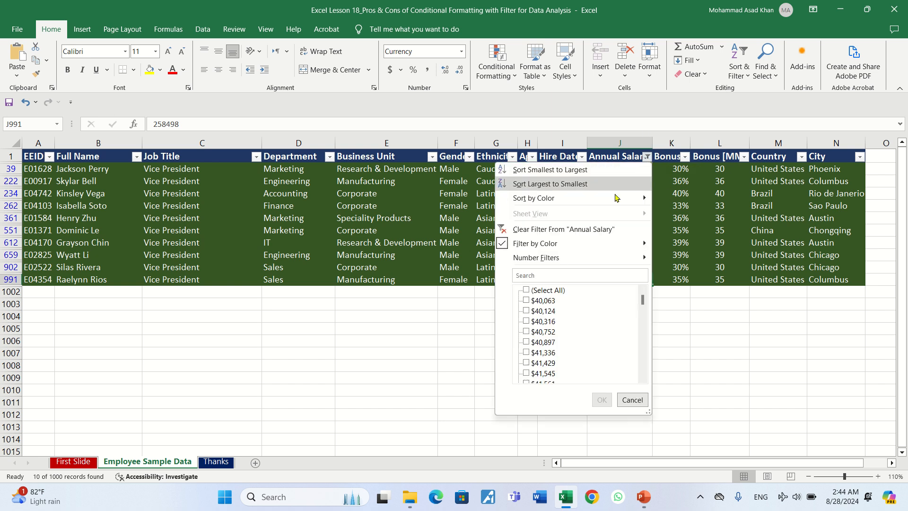
{"action": "left_click", "coordinate": [583, 231]}
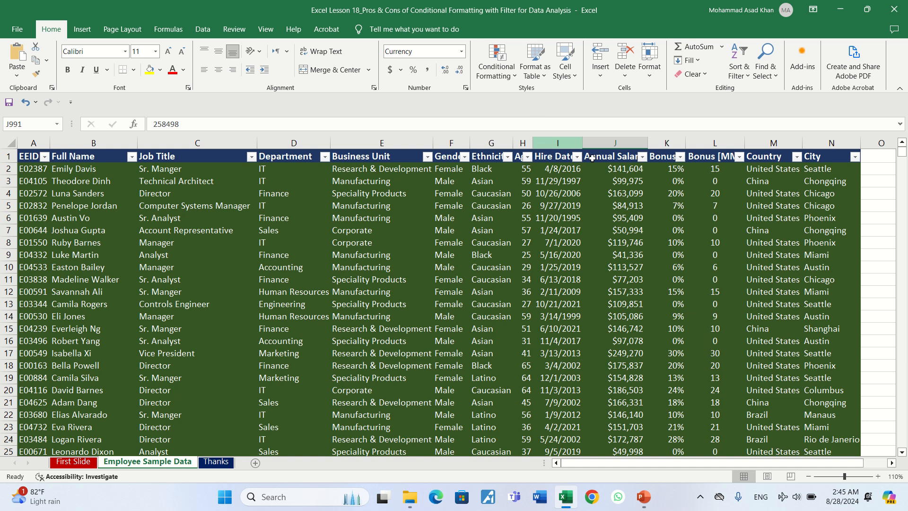
{"action": "left_click", "coordinate": [617, 169]}
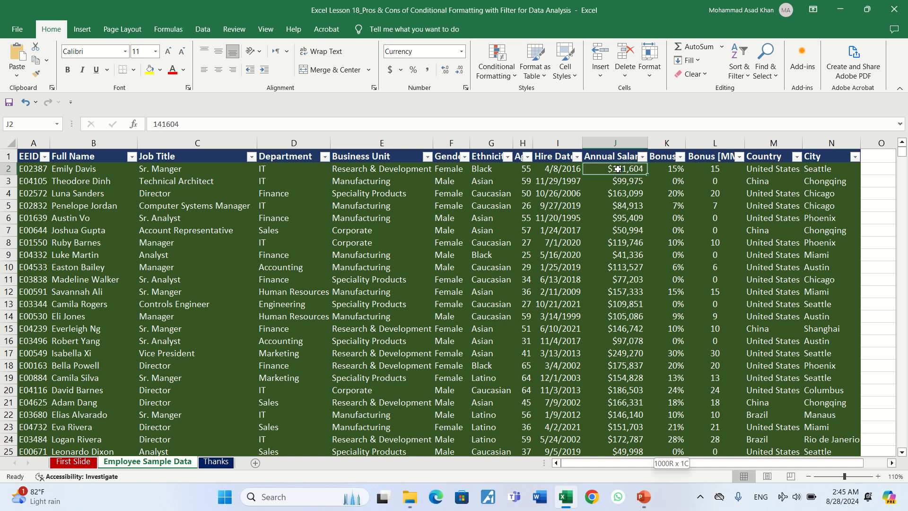
{"action": "key", "text": "ctrl+shift+Down"}
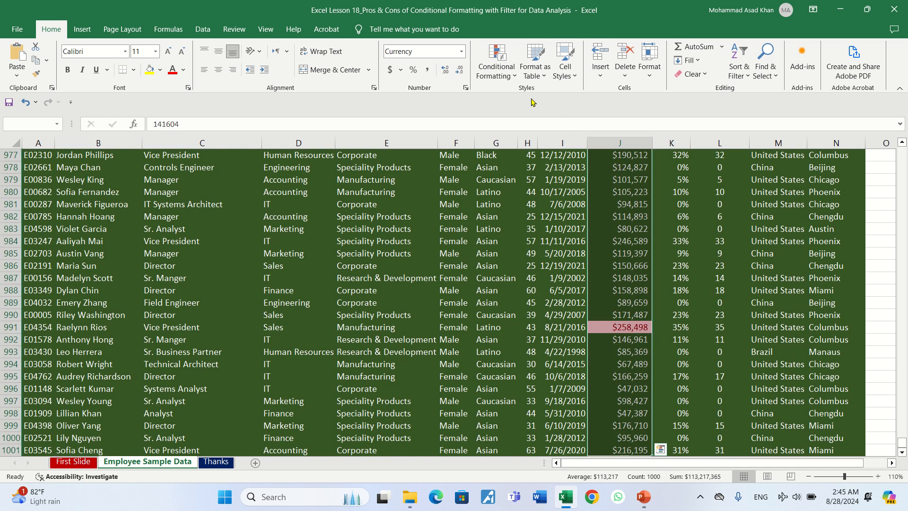
{"action": "left_click", "coordinate": [515, 77]}
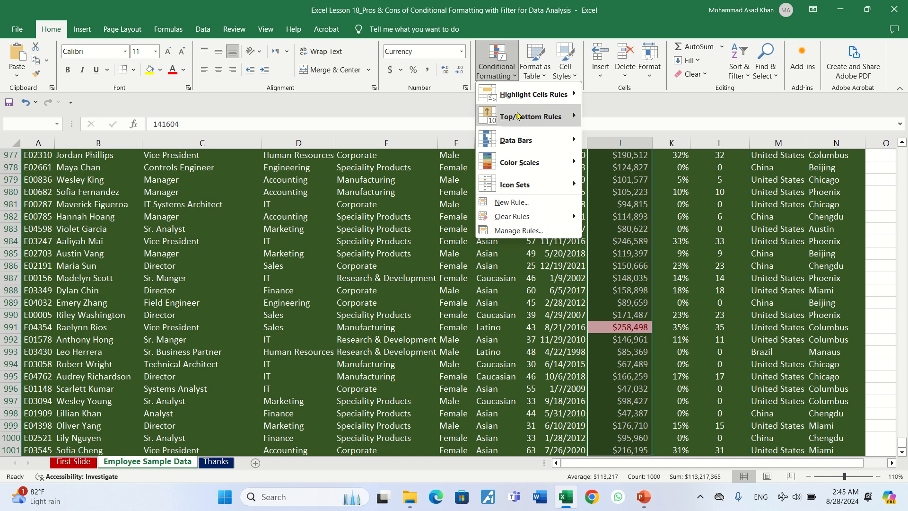
{"action": "mouse_move", "coordinate": [542, 218]}
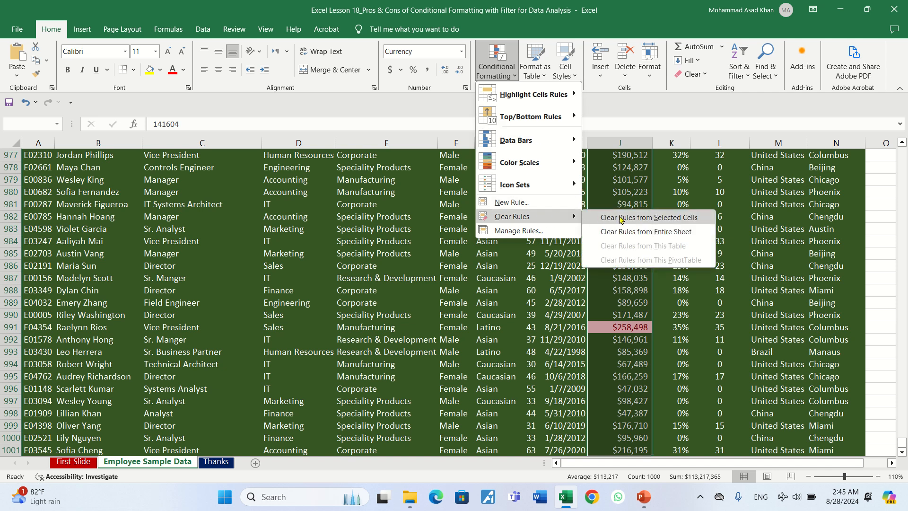
{"action": "left_click", "coordinate": [621, 219]}
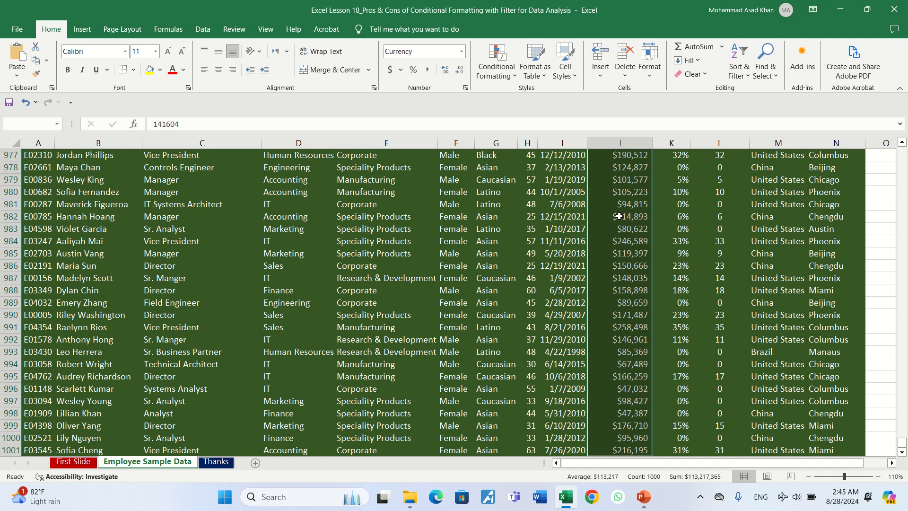
Step: Highlight above-average values in the selected Annual Salary data with Light Red Fill with Dark Red Text
{"action": "left_click", "coordinate": [513, 76]}
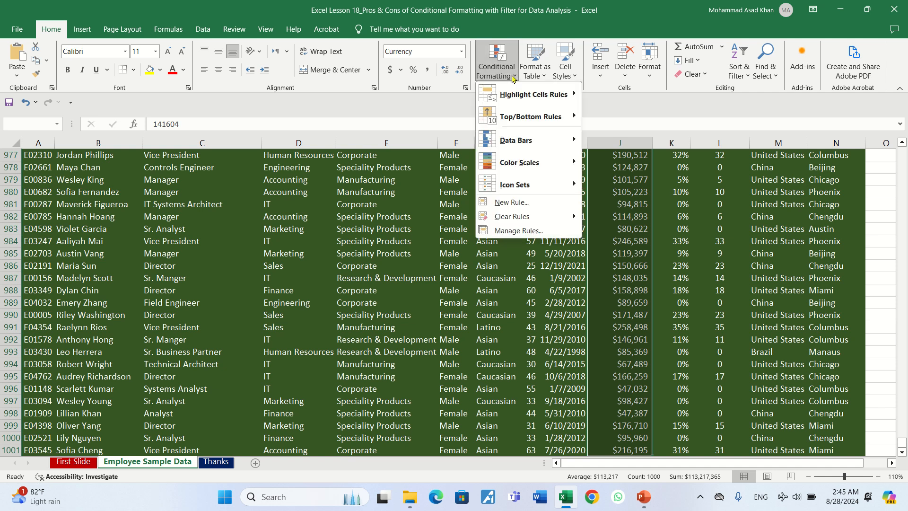
{"action": "mouse_move", "coordinate": [524, 108]}
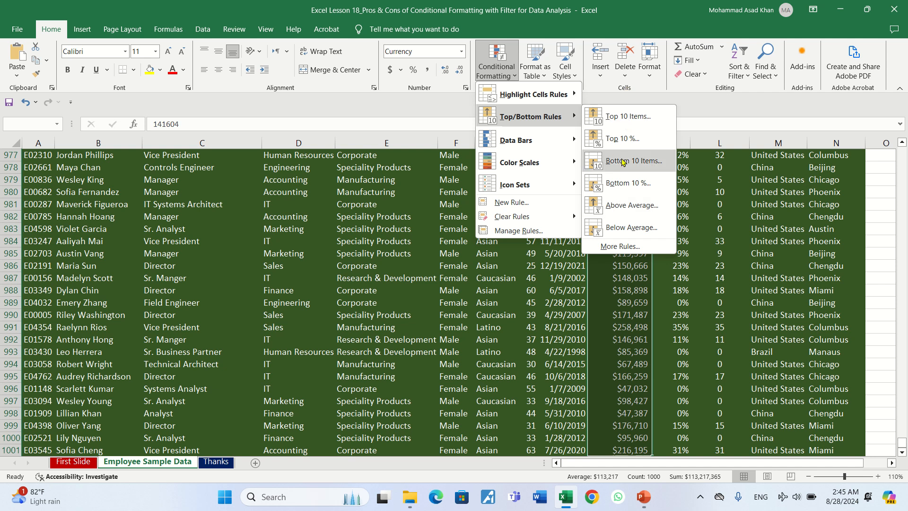
{"action": "left_click", "coordinate": [614, 211]}
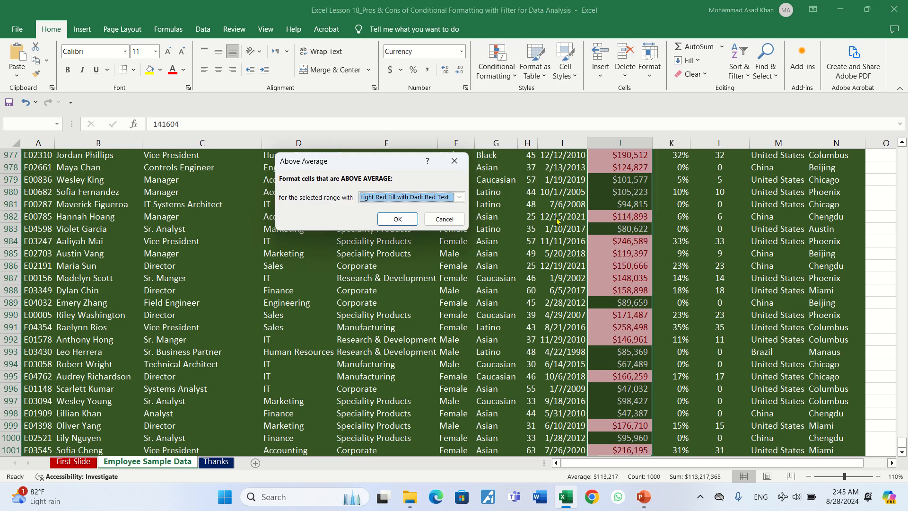
{"action": "left_click", "coordinate": [397, 219]}
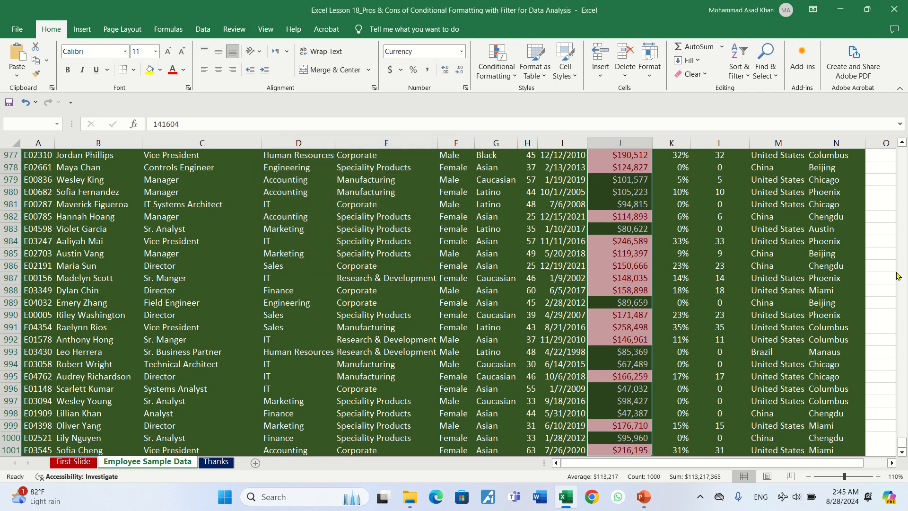
{"action": "left_click_drag", "start_coordinate": [902, 442], "coordinate": [899, 142]}
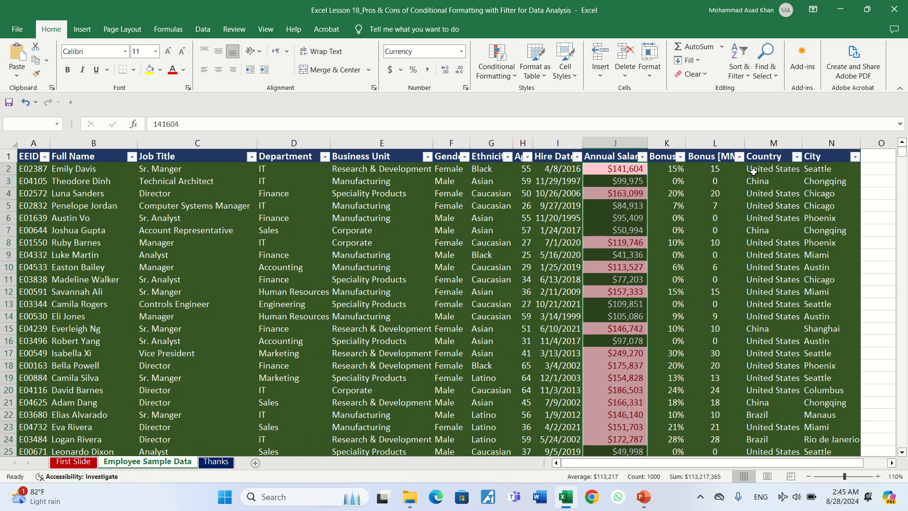
Step: Filter the Annual Salary column by the light red cell color and check the job titles of the above-average earners
{"action": "left_click", "coordinate": [641, 157]}
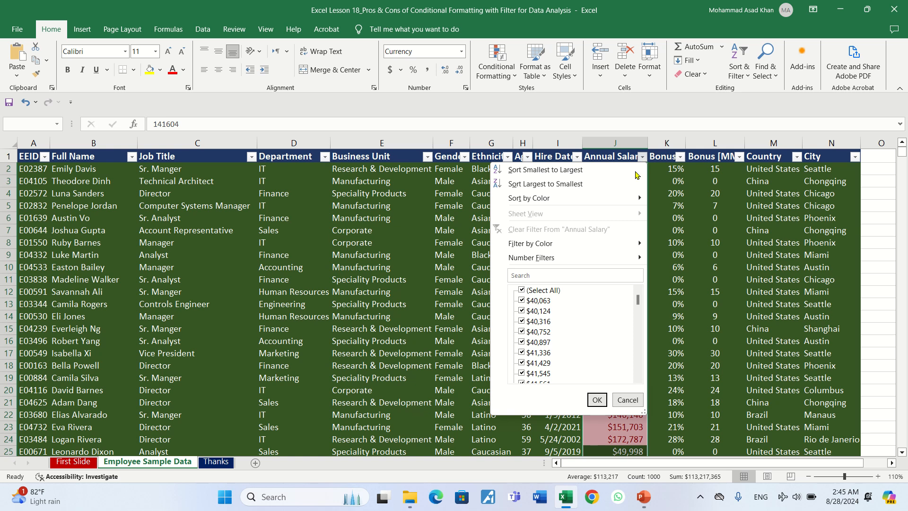
{"action": "left_click", "coordinate": [601, 258]}
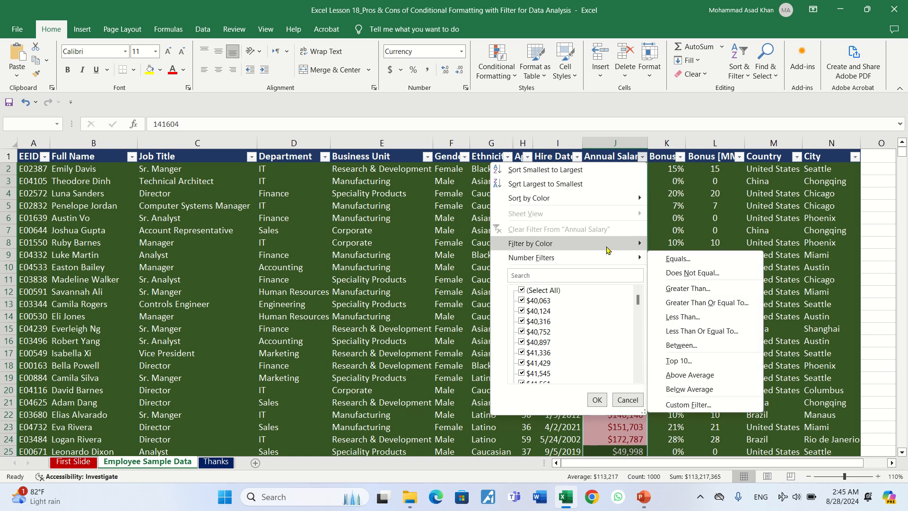
{"action": "mouse_move", "coordinate": [608, 250]}
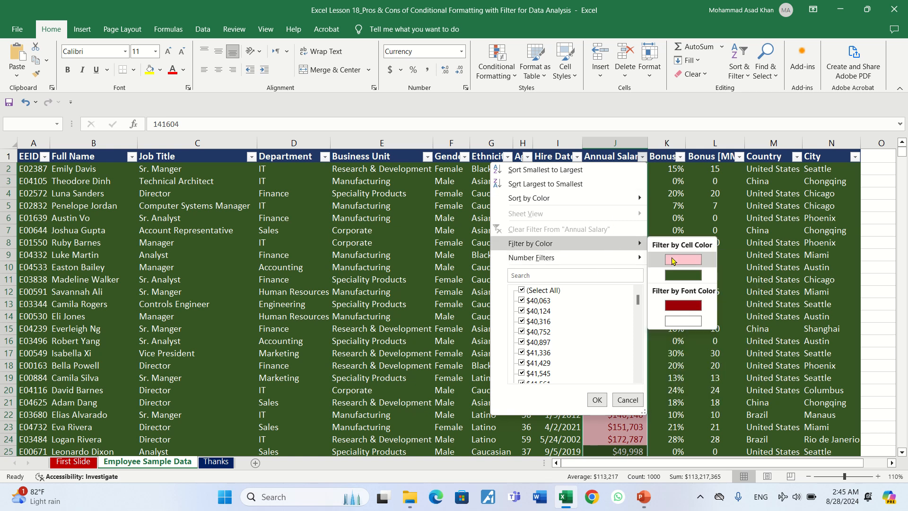
{"action": "left_click", "coordinate": [672, 259]}
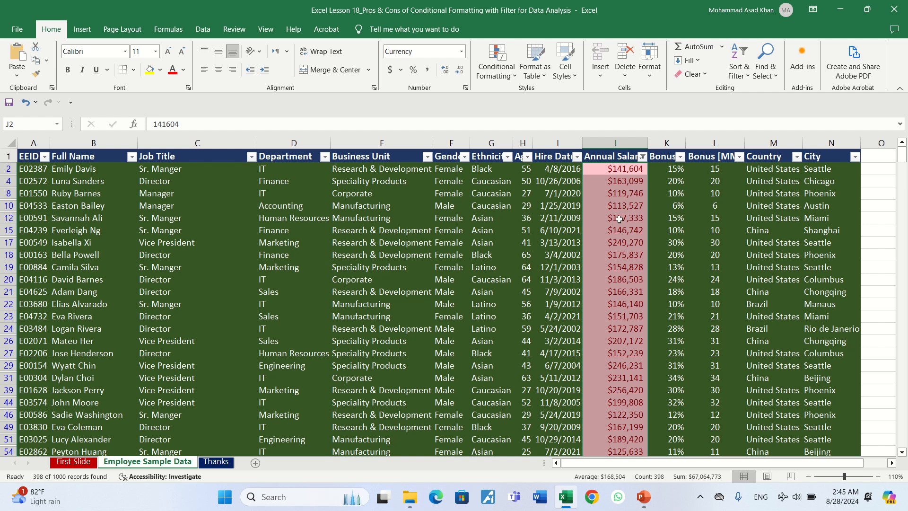
{"action": "left_click", "coordinate": [195, 170]}
{"action": "left_click_drag", "start_coordinate": [192, 192], "coordinate": [189, 316]}
{"action": "left_click", "coordinate": [187, 364]}
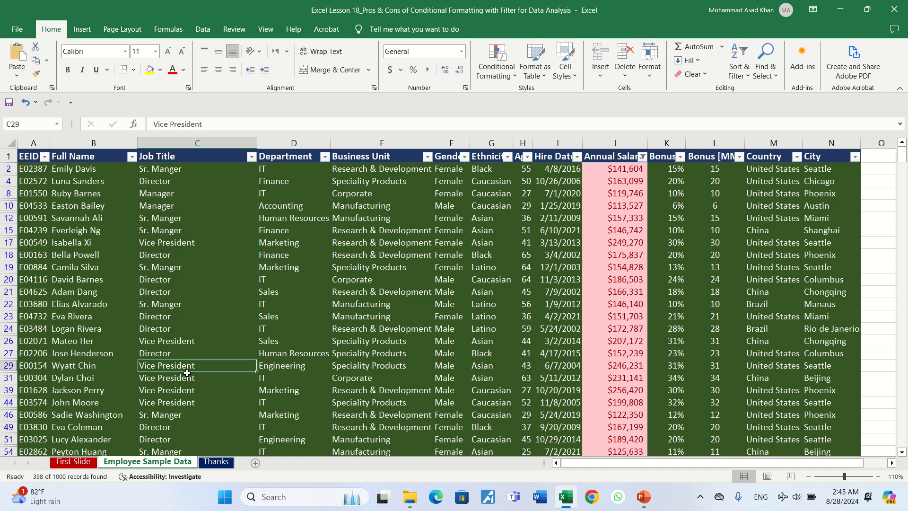
{"action": "left_click", "coordinate": [183, 402]}
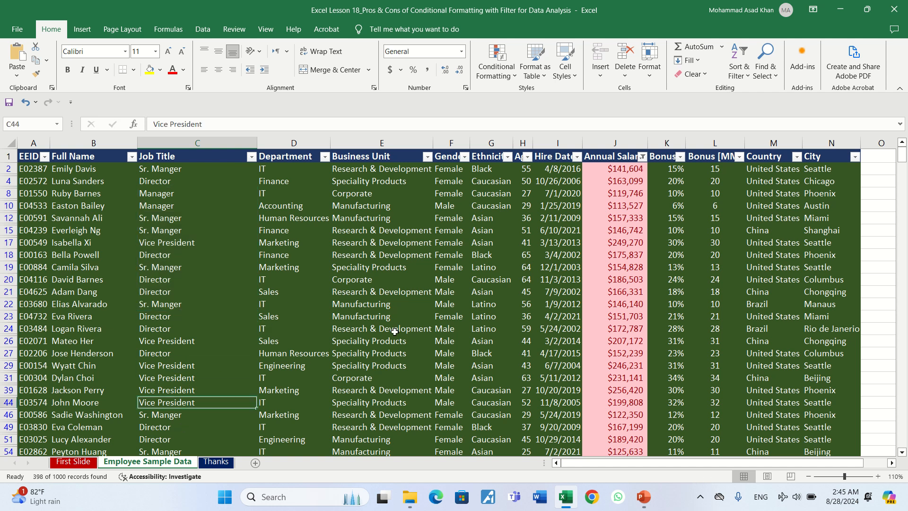
Step: Sort the filtered Annual Salary values from largest to smallest and review the list down to its last row
{"action": "left_click", "coordinate": [624, 193]}
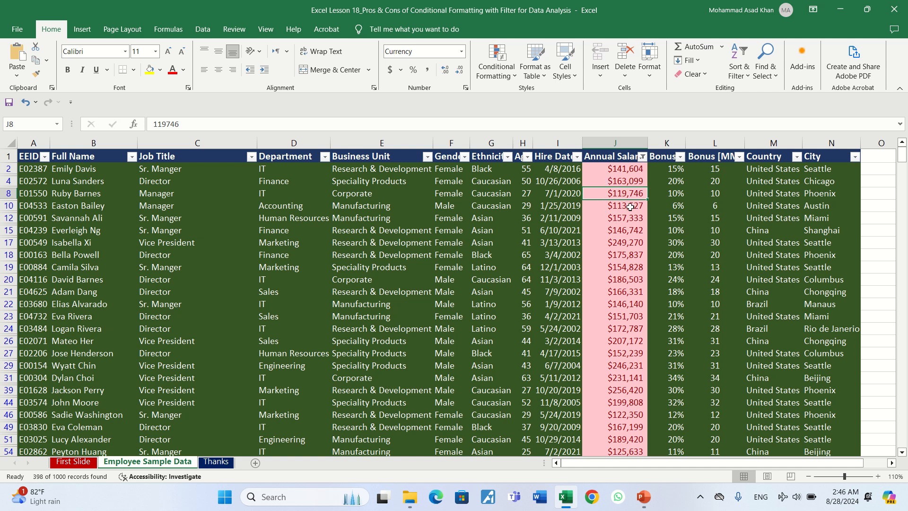
{"action": "left_click", "coordinate": [642, 156]}
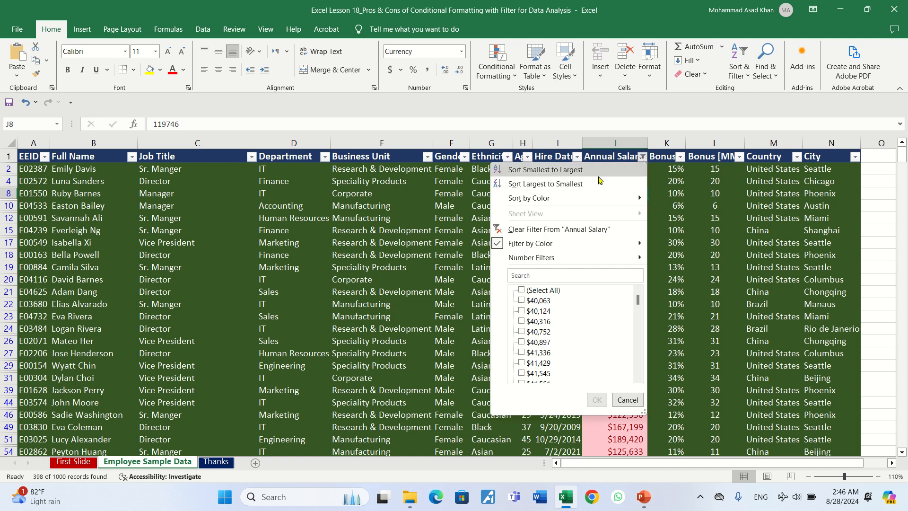
{"action": "left_click", "coordinate": [575, 186]}
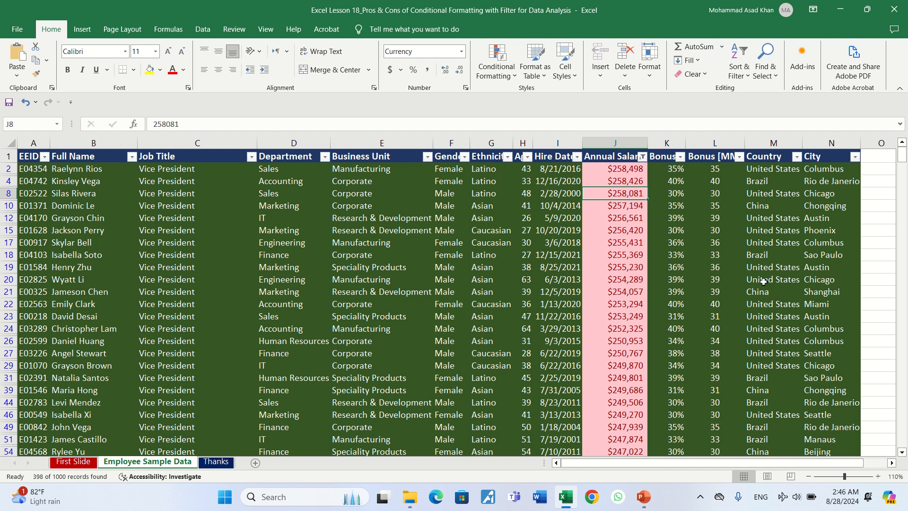
{"action": "left_click_drag", "start_coordinate": [902, 162], "coordinate": [907, 405]}
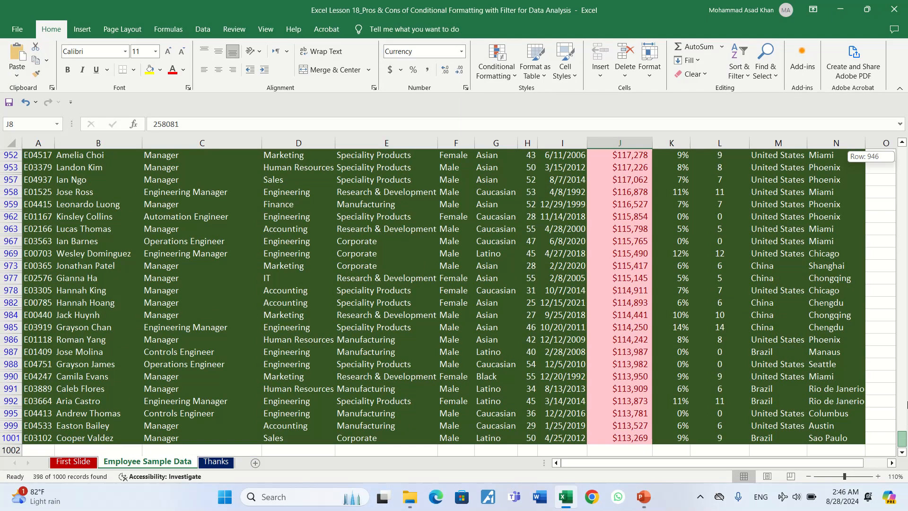
{"action": "left_click_drag", "start_coordinate": [907, 367], "coordinate": [903, 154]}
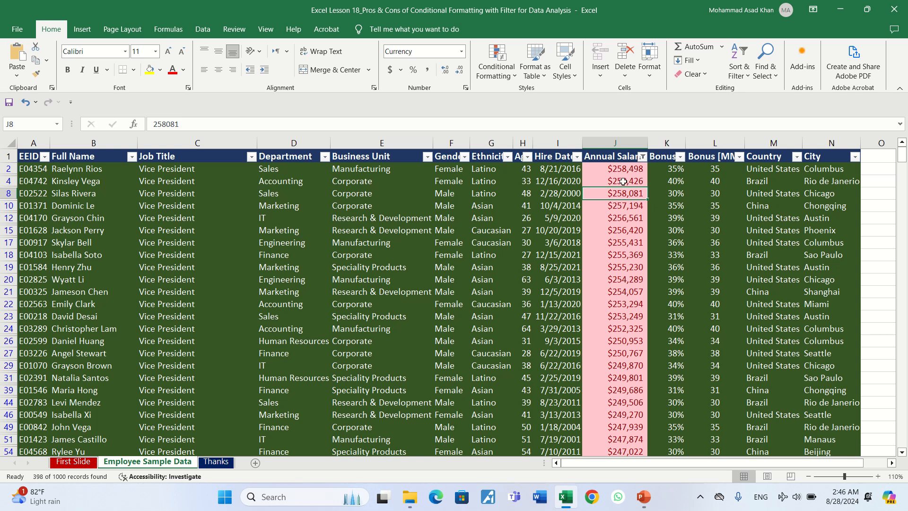
Step: Clear the color filter from the Annual Salary column
{"action": "left_click", "coordinate": [641, 157]}
{"action": "mouse_move", "coordinate": [596, 242]}
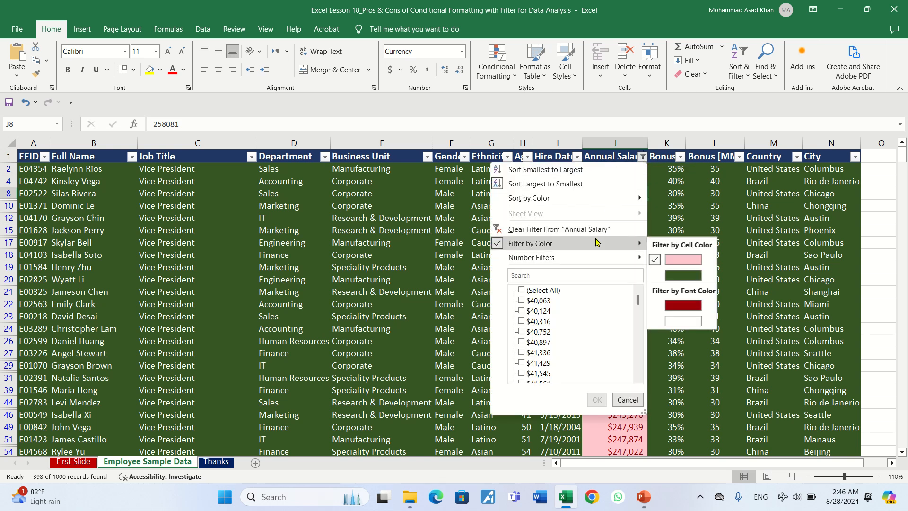
{"action": "left_click", "coordinate": [572, 229]}
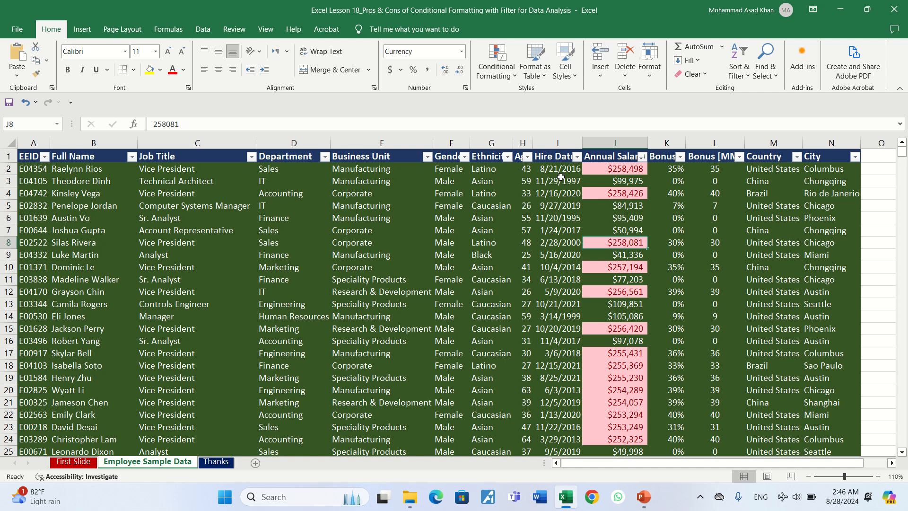
Step: Remove the conditional formatting rules from the Annual Salary cells J2 through J1001
{"action": "left_click", "coordinate": [629, 173]}
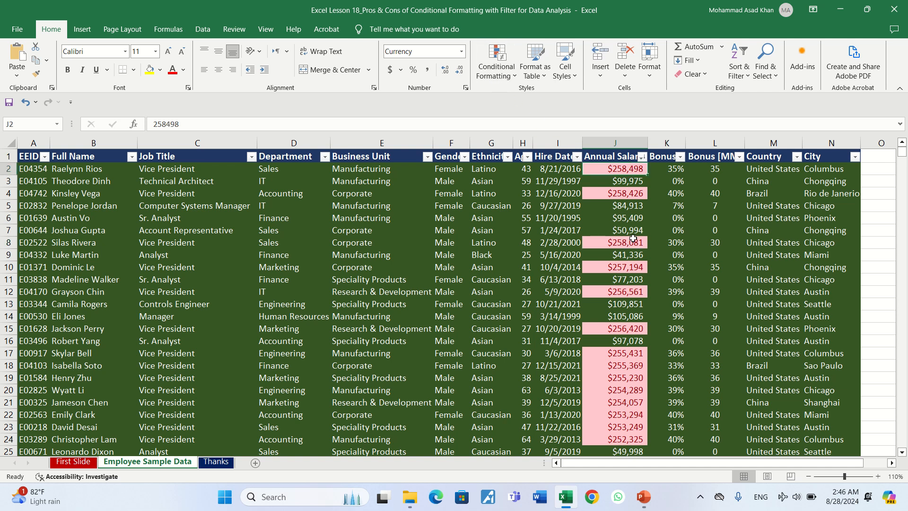
{"action": "key", "text": "ctrl+shift+Down"}
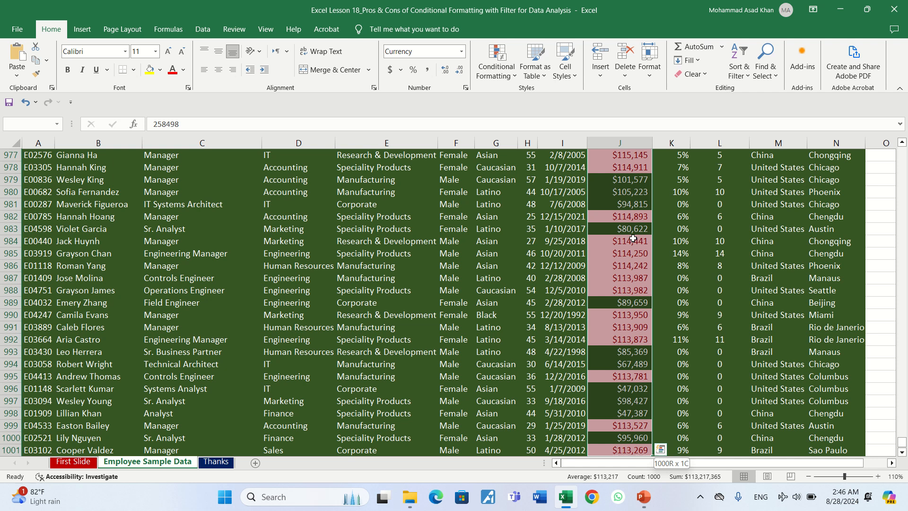
{"action": "left_click", "coordinate": [511, 78]}
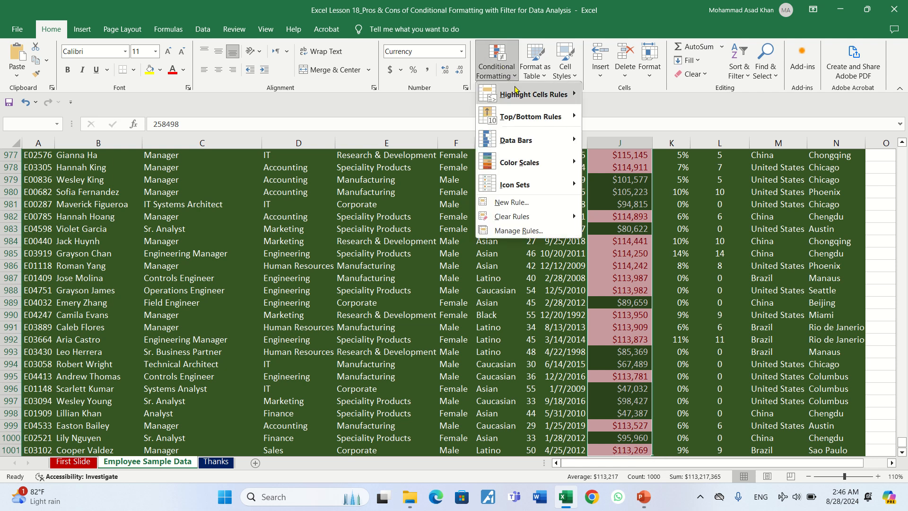
{"action": "mouse_move", "coordinate": [537, 126]}
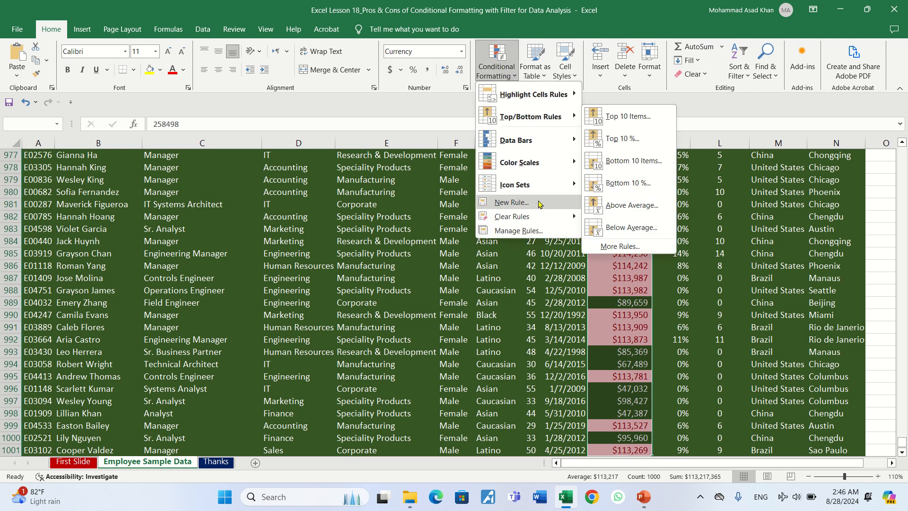
{"action": "mouse_move", "coordinate": [583, 217]}
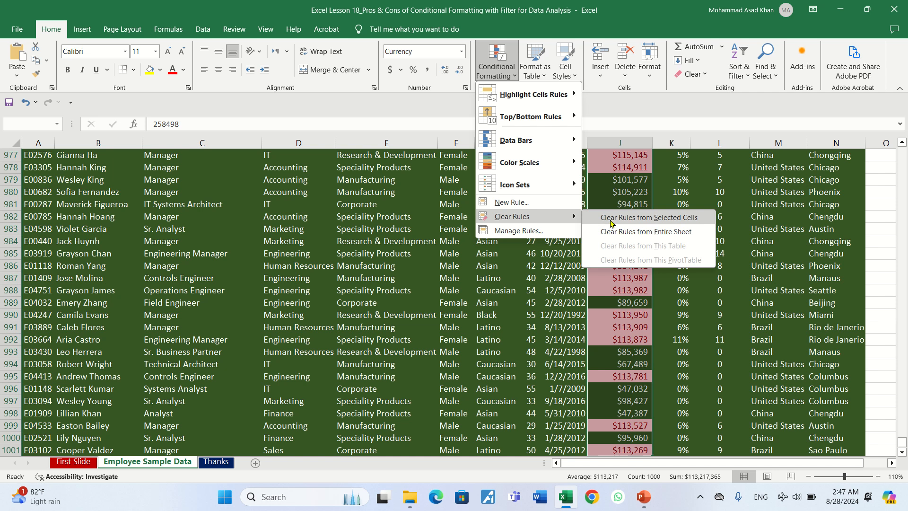
{"action": "left_click", "coordinate": [613, 217]}
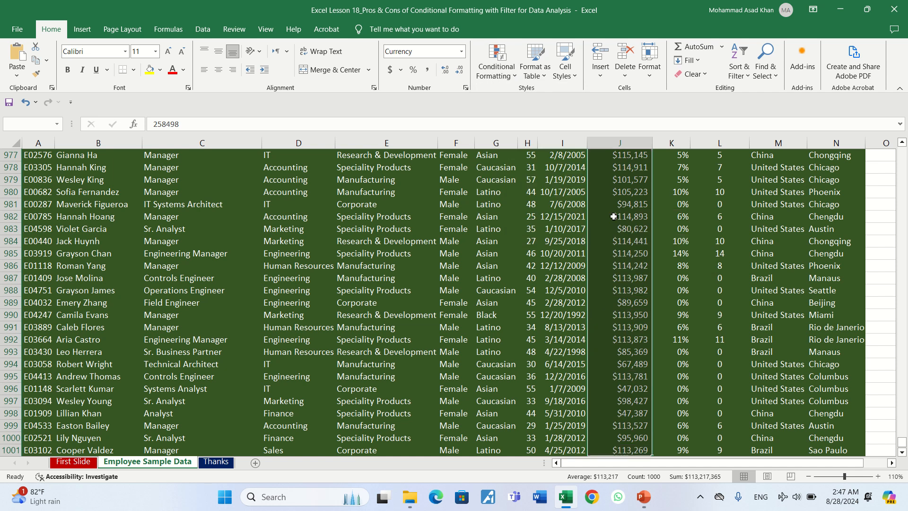
Step: Start a custom icon set rule for the selected Annual Salary cells
{"action": "left_click", "coordinate": [514, 77]}
{"action": "mouse_move", "coordinate": [529, 124]}
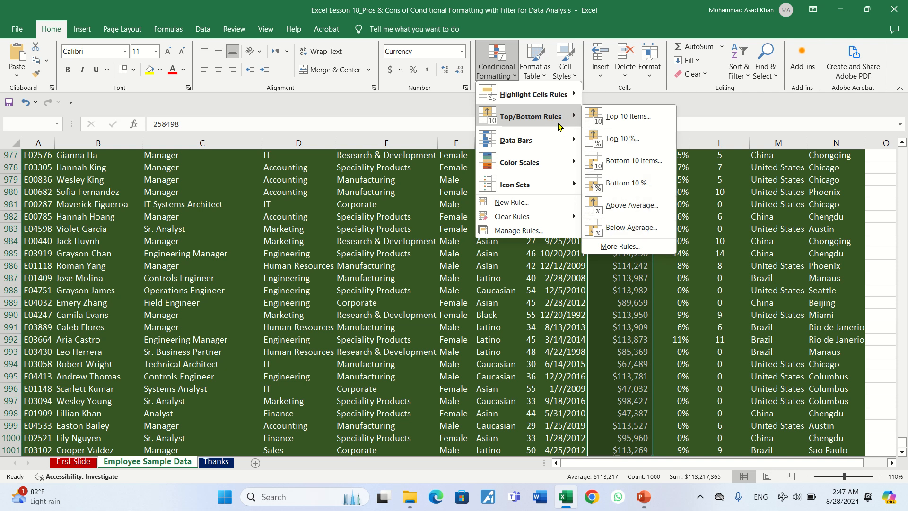
{"action": "mouse_move", "coordinate": [551, 139]}
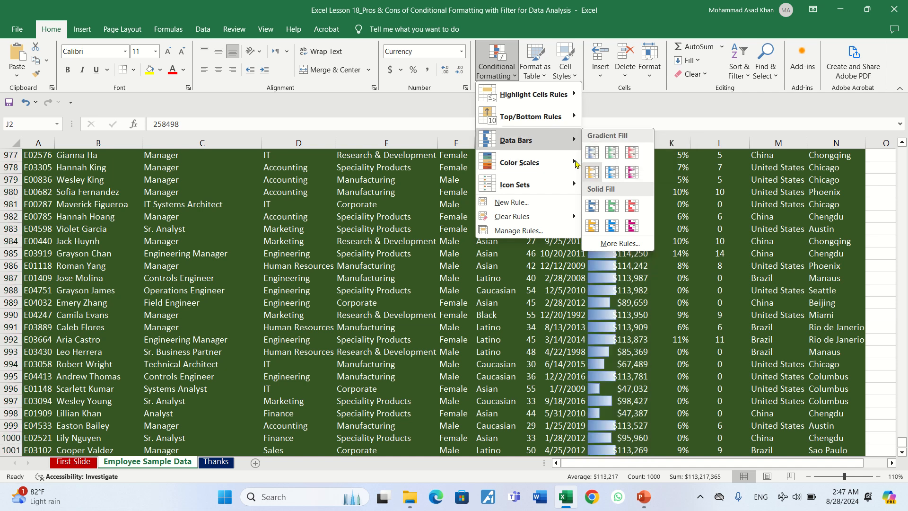
{"action": "mouse_move", "coordinate": [559, 161]}
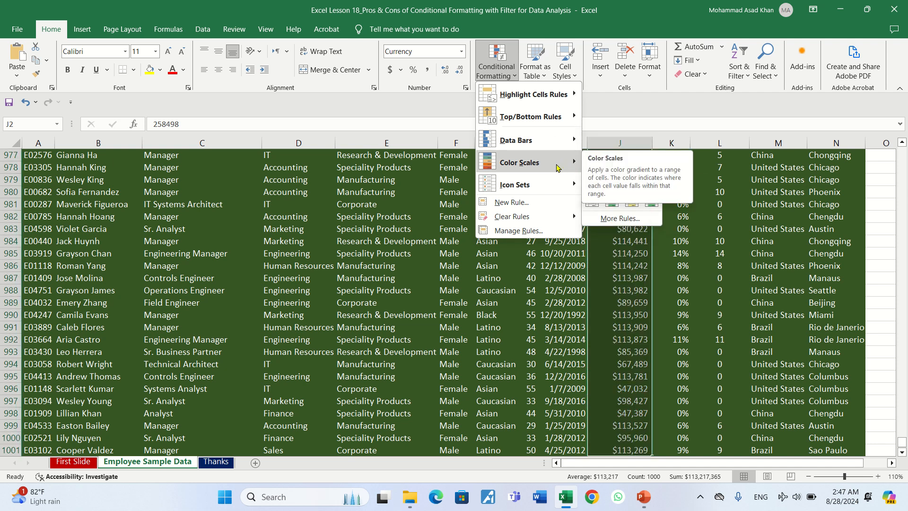
{"action": "mouse_move", "coordinate": [552, 188]}
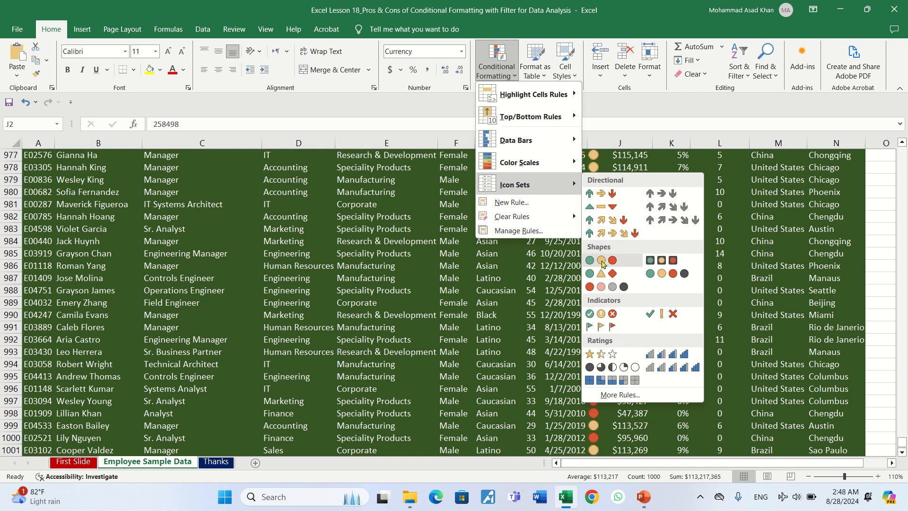
{"action": "left_click", "coordinate": [622, 395]}
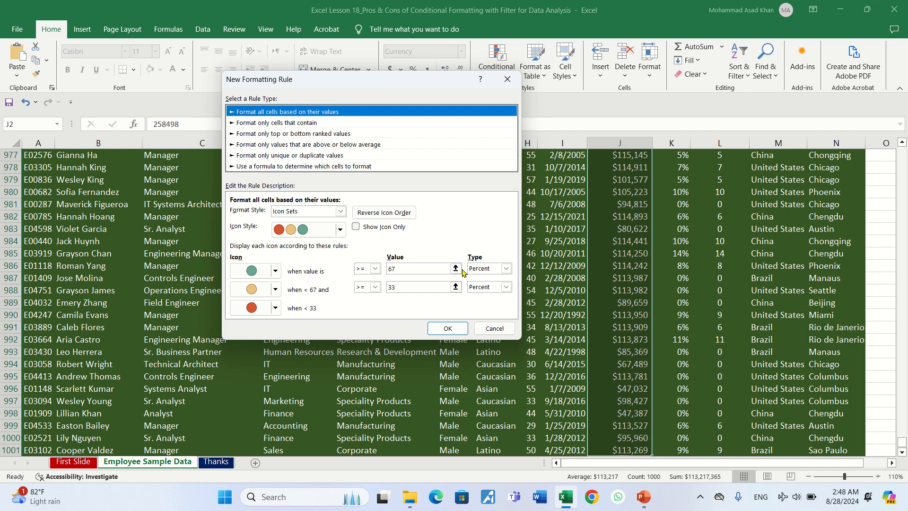
Step: Set the green icon's threshold to the Number type with a value of 100
{"action": "left_click", "coordinate": [506, 268]}
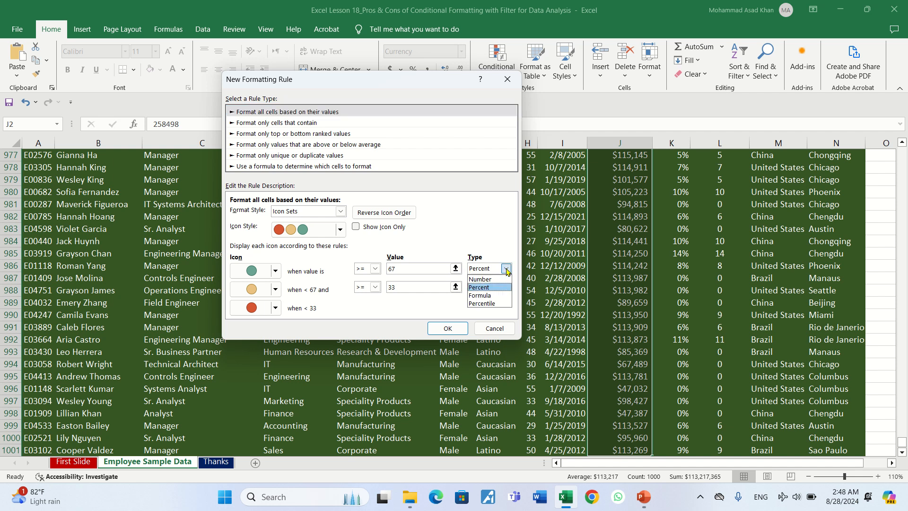
{"action": "left_click", "coordinate": [497, 280]}
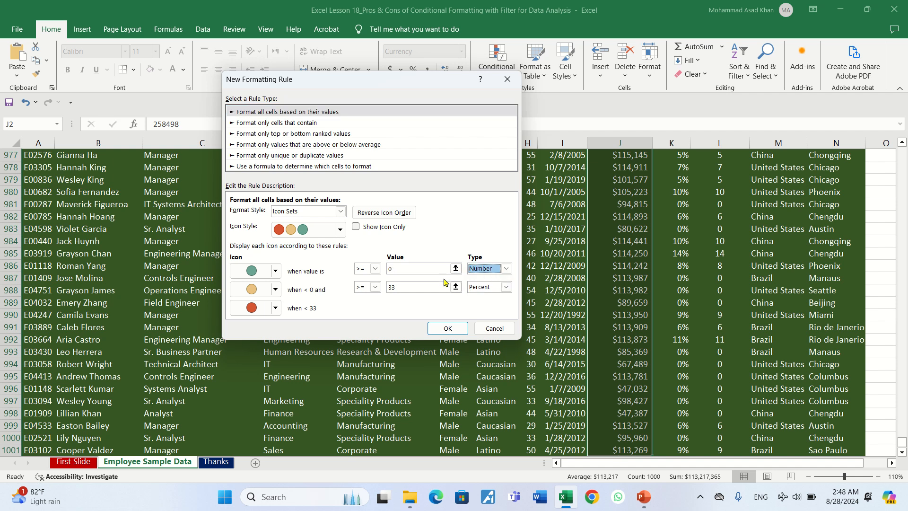
{"action": "left_click", "coordinate": [406, 271]}
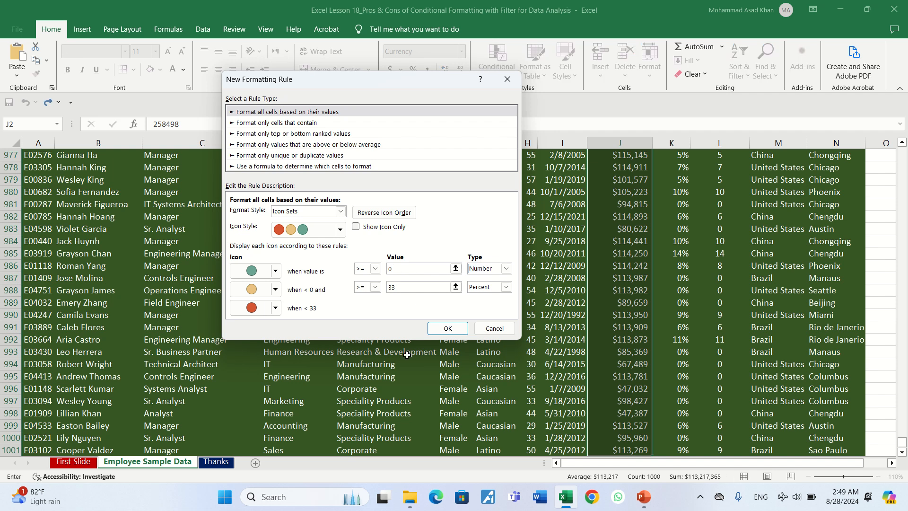
{"action": "key", "text": "BackSpace"}
{"action": "type", "text": "100"}
Step: Set the yellow icon's threshold to the Number type with a value of 50 and apply the icon set rule
{"action": "left_click", "coordinate": [410, 286]}
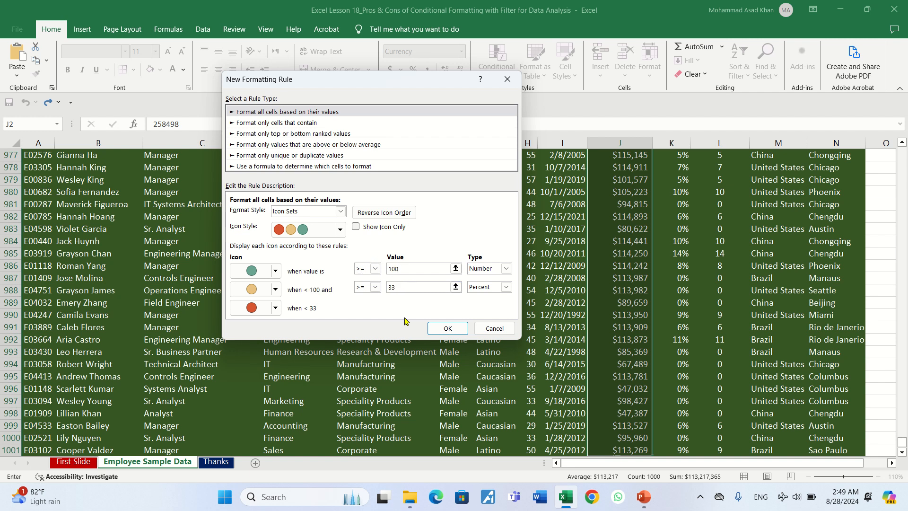
{"action": "left_click", "coordinate": [506, 287]}
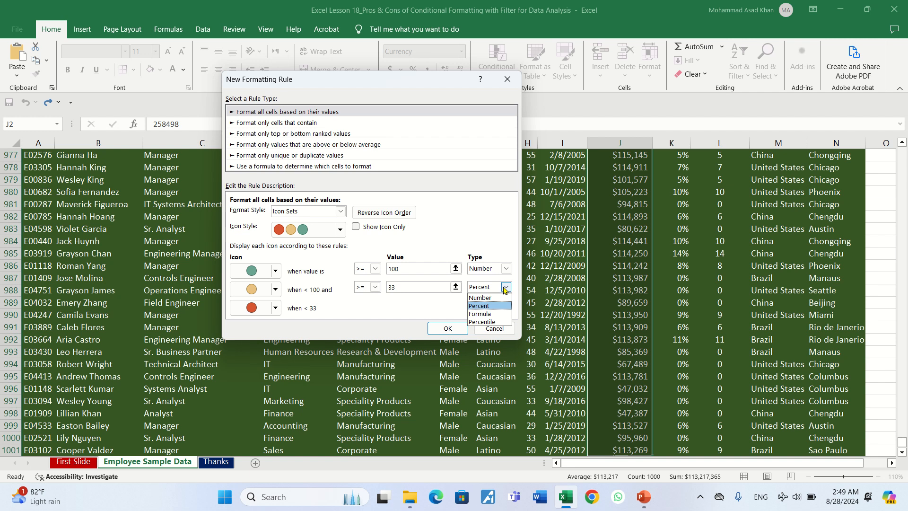
{"action": "left_click", "coordinate": [496, 297]}
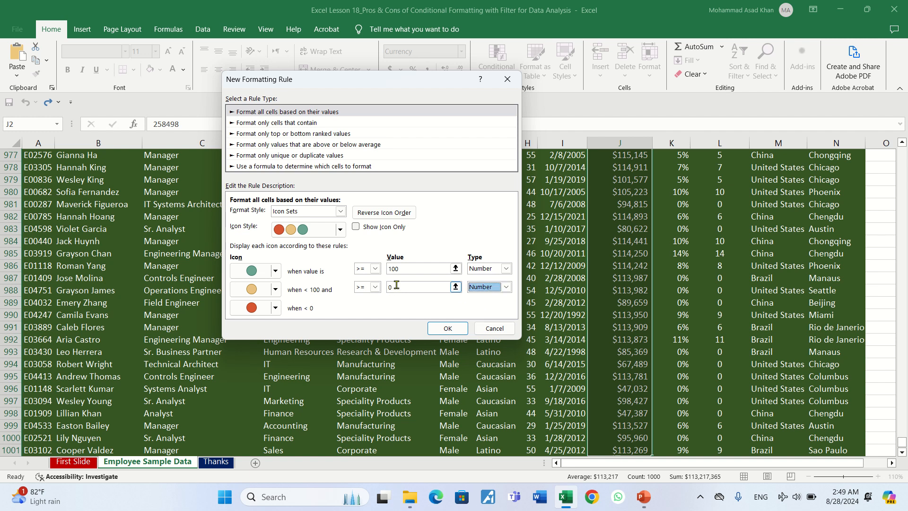
{"action": "left_click", "coordinate": [401, 287]}
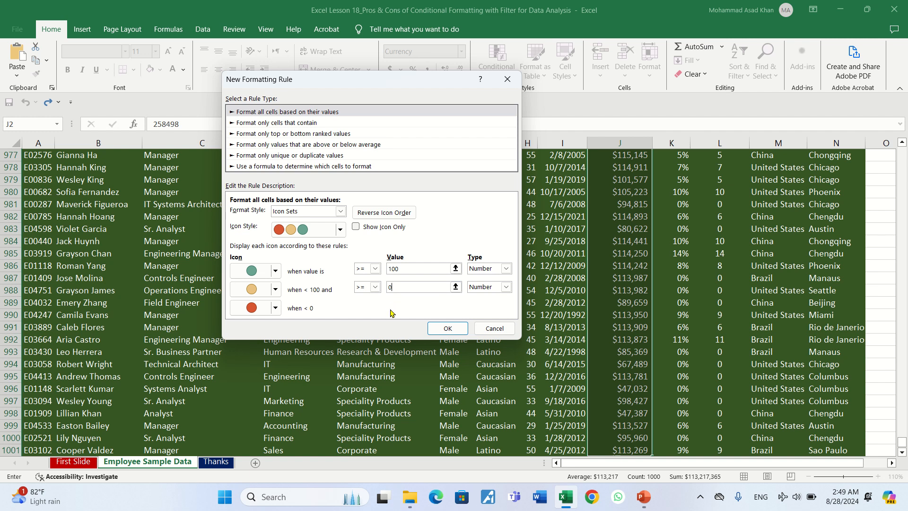
{"action": "key", "text": "BackSpace"}
{"action": "type", "text": "5"}
{"action": "left_click", "coordinate": [413, 269]}
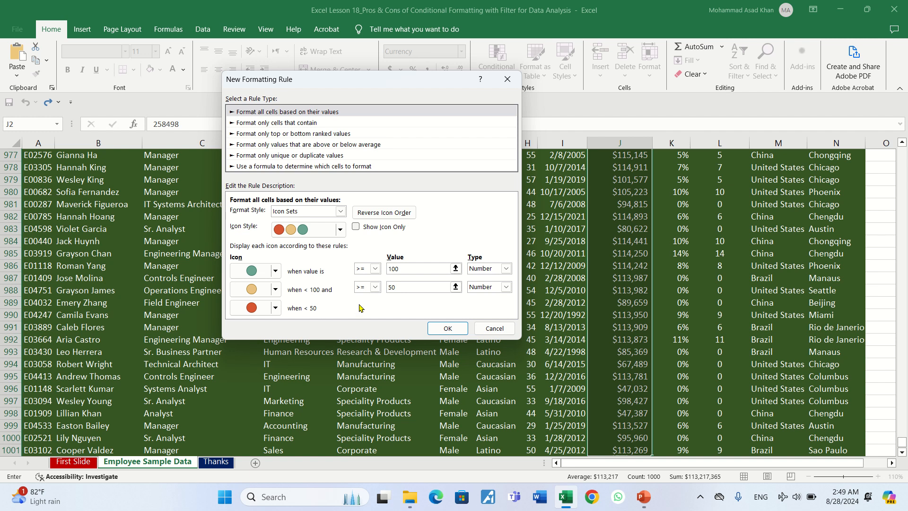
{"action": "left_click", "coordinate": [445, 330]}
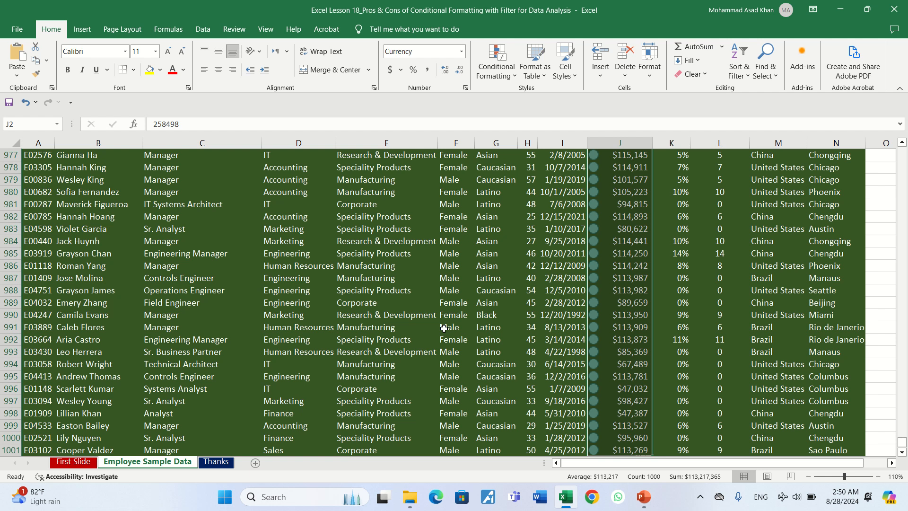
Step: Review the icons down the Annual Salary column and check the column's color sorting and filtering options
{"action": "left_click", "coordinate": [626, 242]}
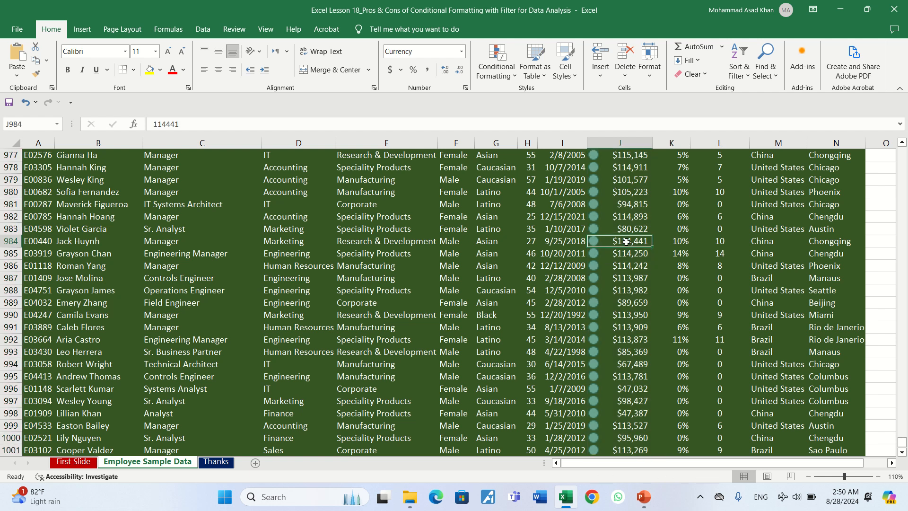
{"action": "key", "text": "Up"}
{"action": "key", "text": "Up"}
{"action": "key", "text": "Up"}
{"action": "key", "text": "Up"}
{"action": "key", "text": "Up"}
{"action": "key", "text": "Up"}
{"action": "key", "text": "Up"}
{"action": "key", "text": "Up"}
{"action": "key", "text": "Up"}
{"action": "key", "text": "Up"}
{"action": "key", "text": "Up"}
{"action": "key", "text": "Up"}
{"action": "key", "text": "Up"}
{"action": "key", "text": "Up"}
{"action": "key", "text": "Up"}
{"action": "key", "text": "Up"}
{"action": "key", "text": "Up"}
{"action": "key", "text": "Up"}
{"action": "key", "text": "Up"}
{"action": "key", "text": "Up"}
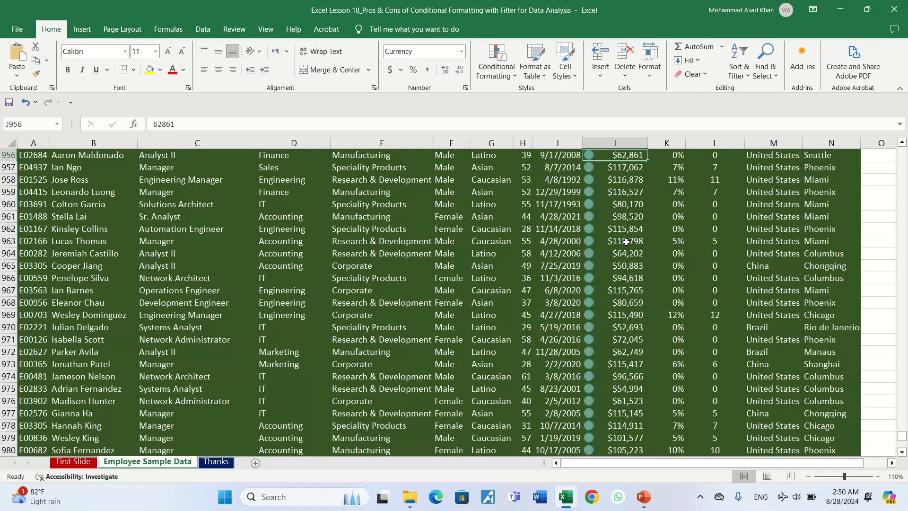
{"action": "key", "text": "ctrl+Up"}
{"action": "key", "text": "Down"}
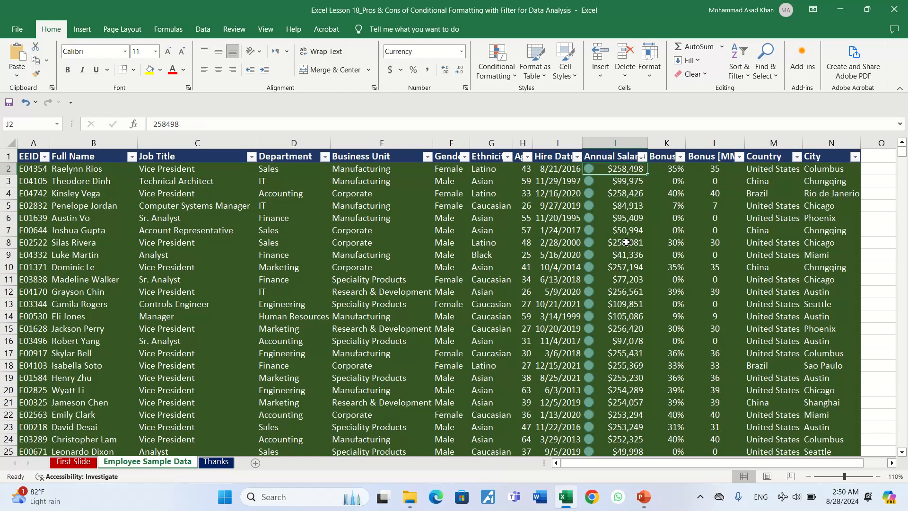
{"action": "left_click", "coordinate": [642, 158]}
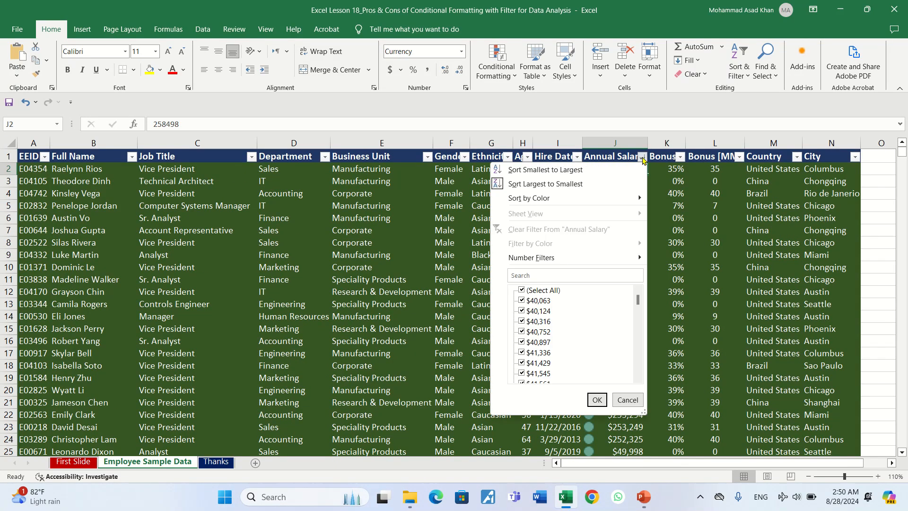
{"action": "mouse_move", "coordinate": [604, 196]}
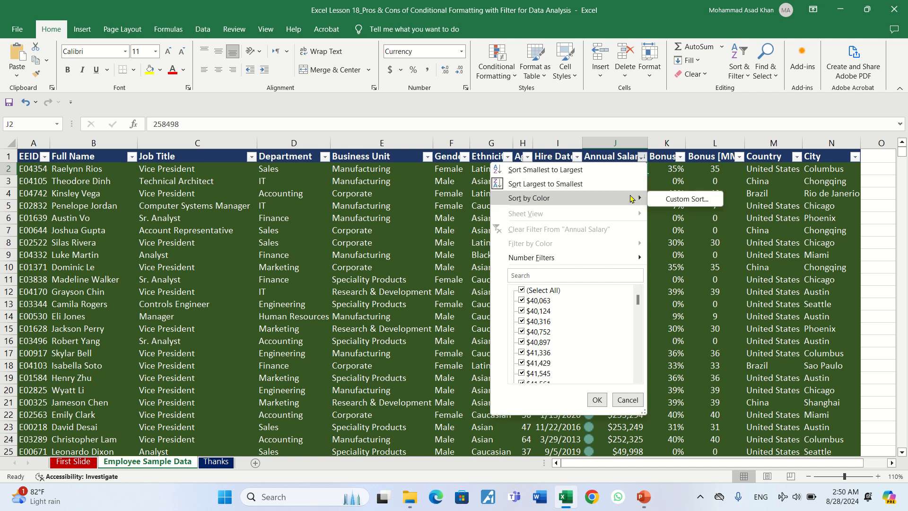
{"action": "left_click", "coordinate": [653, 167]}
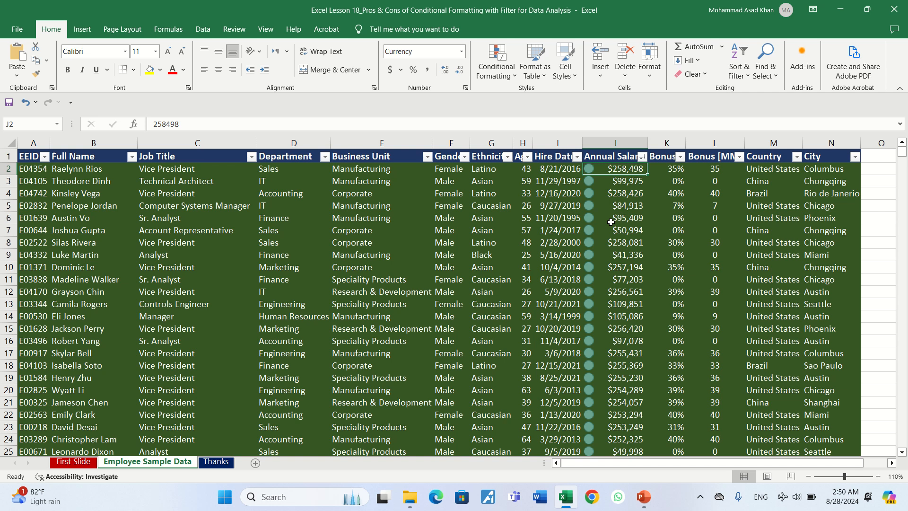
Step: Select the Annual Salary cells J2 through J1001 and view the conditional formatting rules applied to them
{"action": "key", "text": "ctrl+shift+Down"}
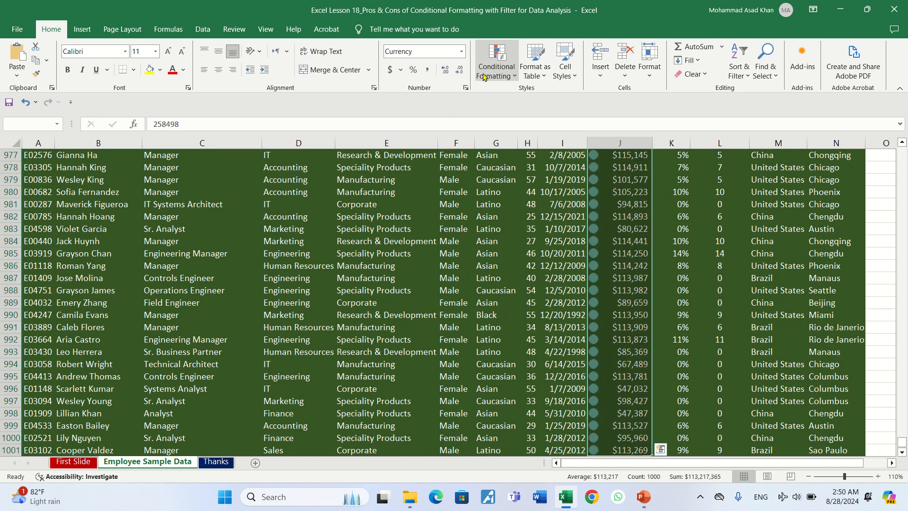
{"action": "left_click", "coordinate": [513, 75]}
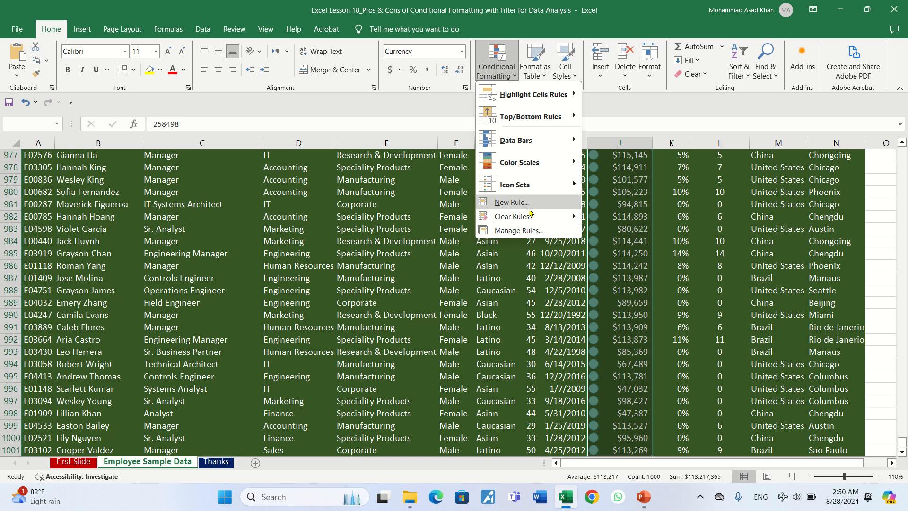
{"action": "mouse_move", "coordinate": [536, 218]}
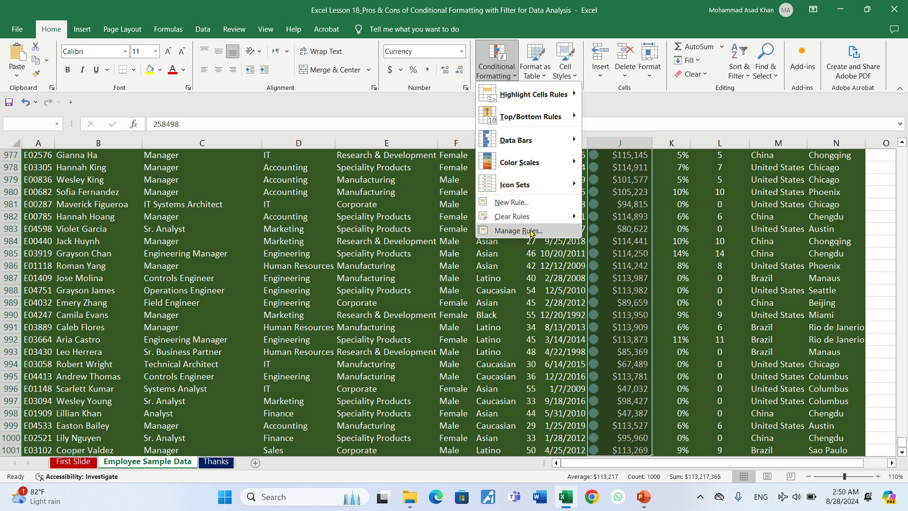
{"action": "left_click", "coordinate": [530, 230]}
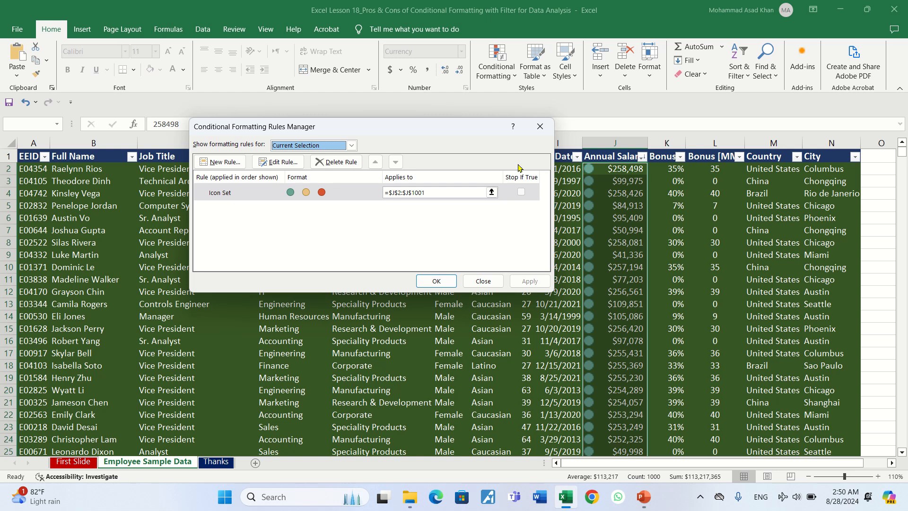
{"action": "left_click", "coordinate": [538, 127]}
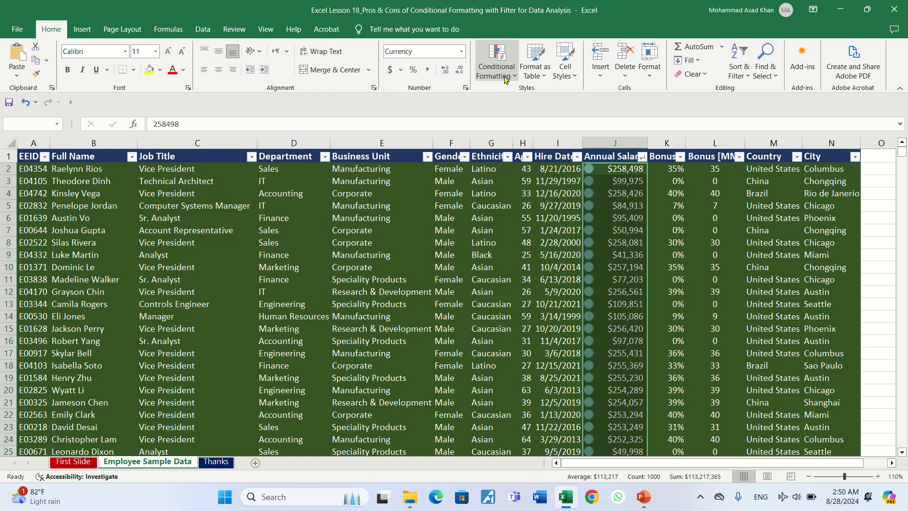
Step: Start a custom icon set rule for the selected cells with the green threshold as Number 100000 and the yellow value as 50000
{"action": "left_click", "coordinate": [515, 77]}
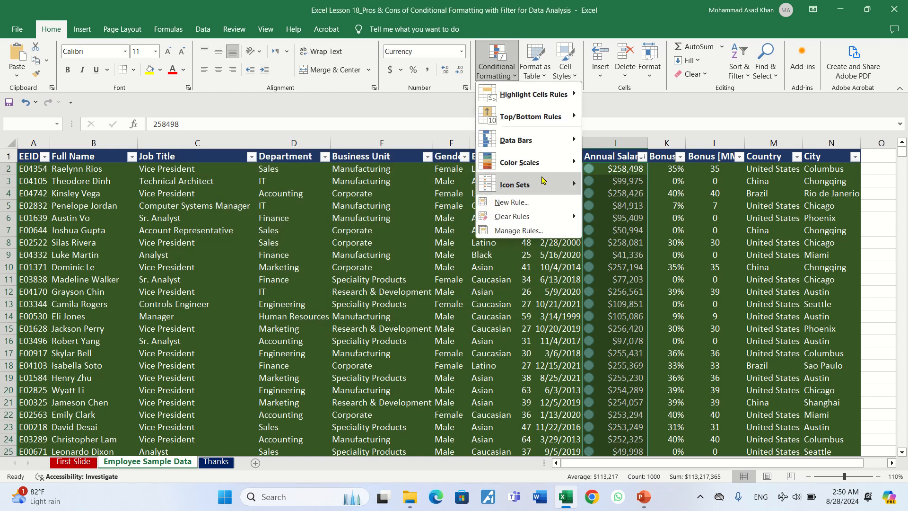
{"action": "mouse_move", "coordinate": [543, 181]}
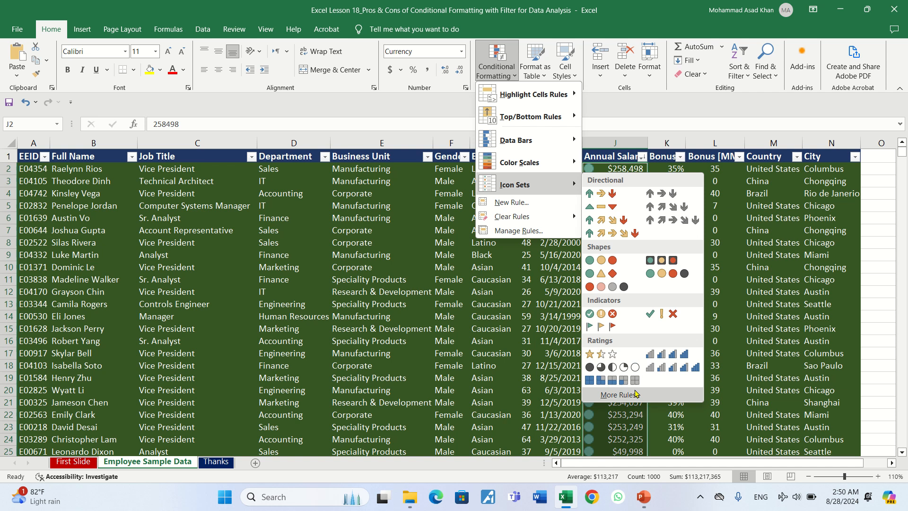
{"action": "left_click", "coordinate": [620, 394]}
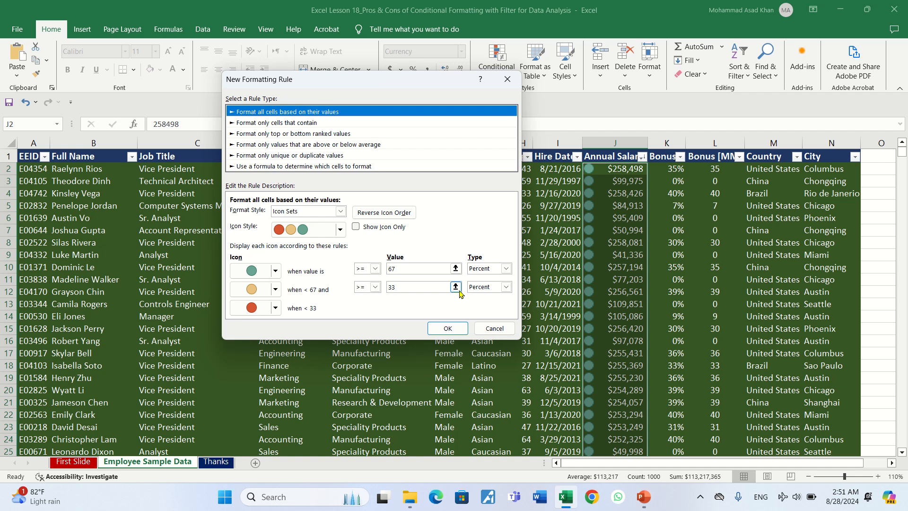
{"action": "left_click", "coordinate": [506, 269]}
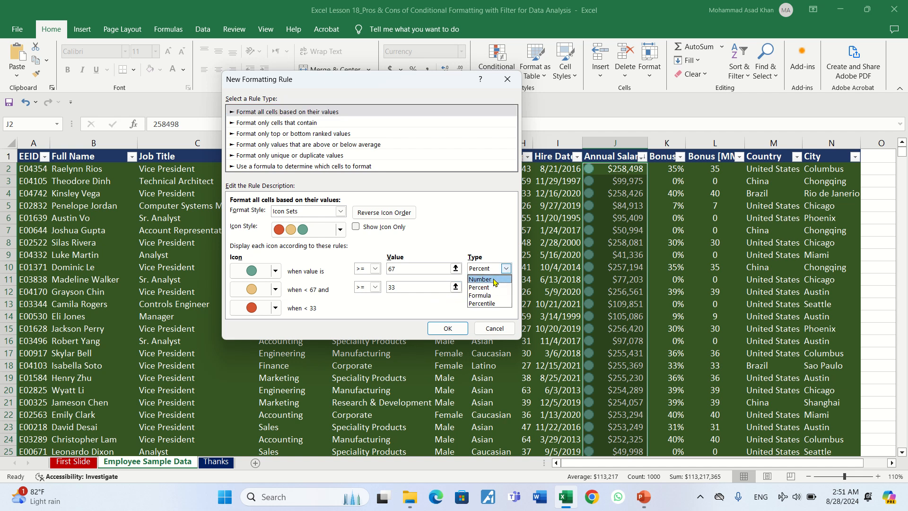
{"action": "left_click", "coordinate": [494, 279]}
{"action": "left_click", "coordinate": [402, 269]}
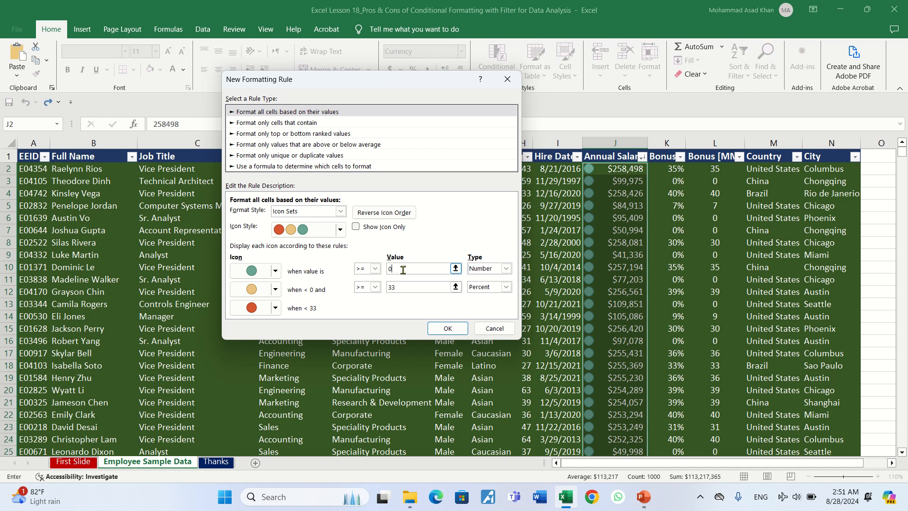
{"action": "key", "text": "BackSpace"}
{"action": "left_click", "coordinate": [400, 290]}
{"action": "type", "text": "50000"}
{"action": "left_click", "coordinate": [413, 269]}
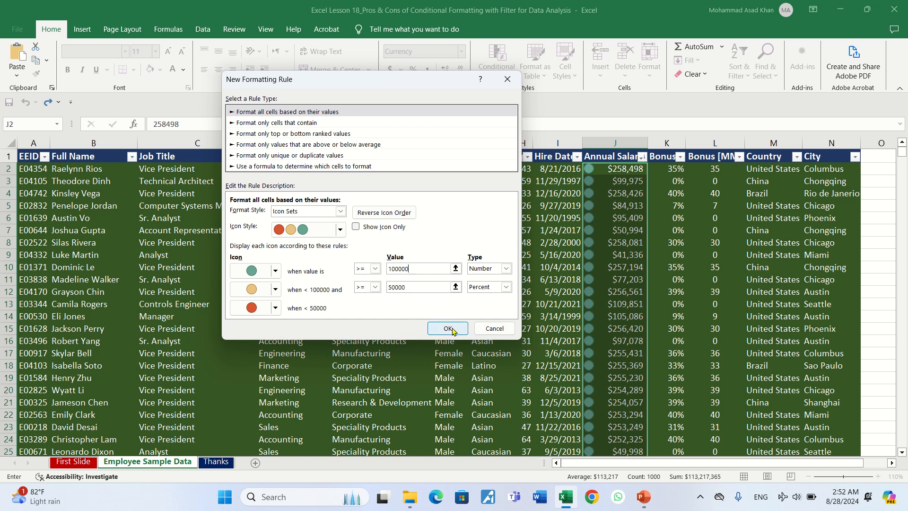
Step: Change the yellow icon's threshold to the Number type with a value of 50000 and apply the icon set rule
{"action": "left_click", "coordinate": [506, 287]}
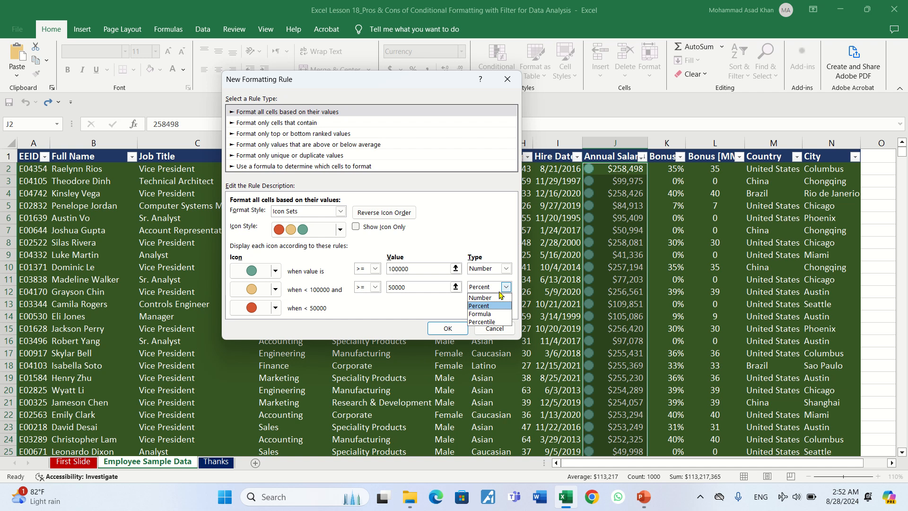
{"action": "left_click", "coordinate": [496, 300]}
{"action": "left_click", "coordinate": [426, 290]}
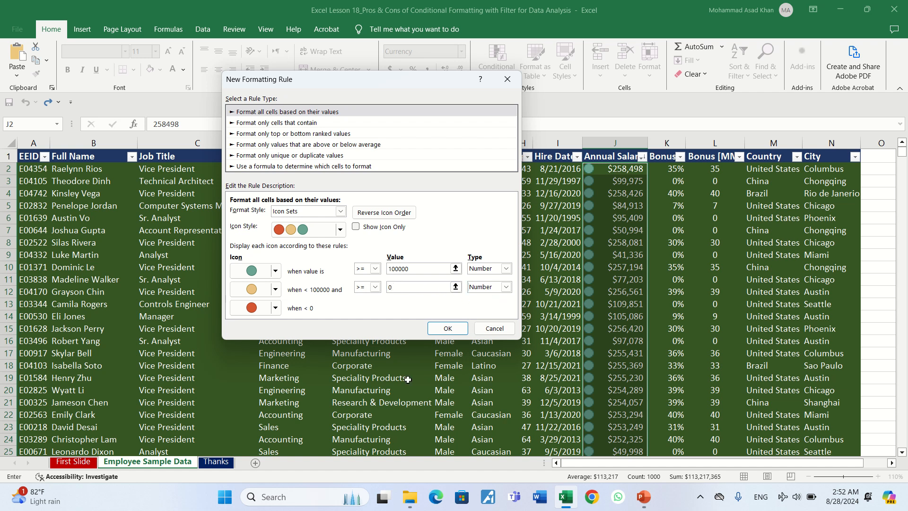
{"action": "key", "text": "BackSpace"}
{"action": "type", "text": "50000+"}
{"action": "key", "text": "Left"}
{"action": "key", "text": "Left"}
{"action": "key", "text": "BackSpace"}
{"action": "type", "text": "+$I"}
{"action": "left_click", "coordinate": [396, 288]}
{"action": "left_click", "coordinate": [451, 328]}
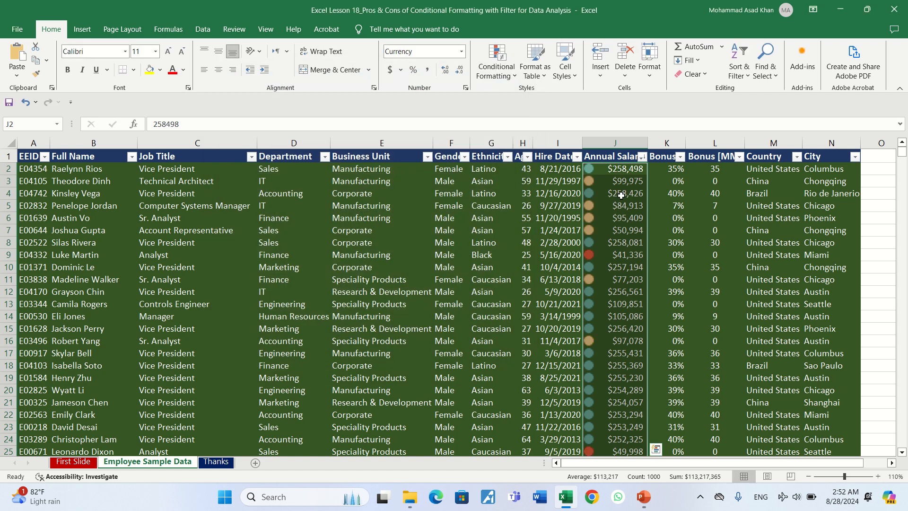
Step: Filter the Annual Salary column by the green cell icon
{"action": "left_click", "coordinate": [642, 156]}
{"action": "mouse_move", "coordinate": [621, 243]}
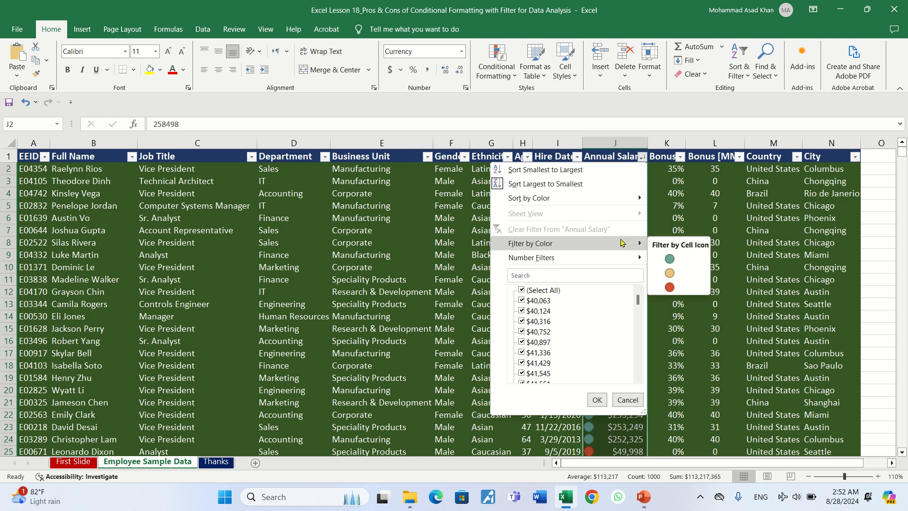
{"action": "left_click", "coordinate": [661, 260]}
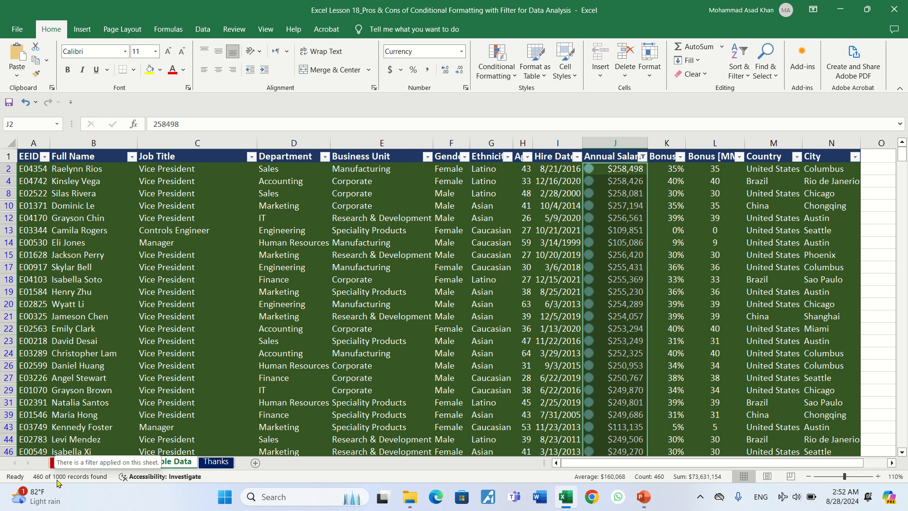
Step: Examine the green-icon salaries from the first to the last filtered row and return to the first record
{"action": "left_click", "coordinate": [626, 186]}
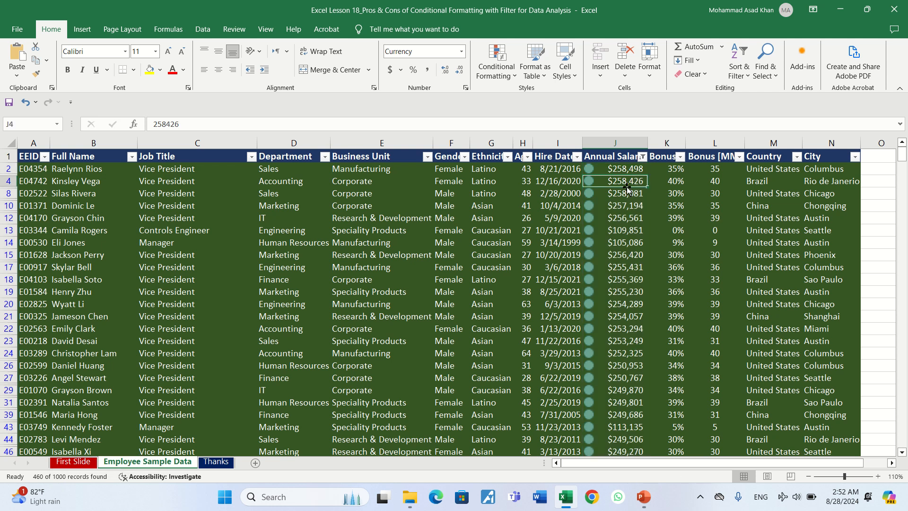
{"action": "key", "text": "Down"}
{"action": "key", "text": "Down"}
{"action": "key", "text": "Down"}
{"action": "key", "text": "Down"}
{"action": "key", "text": "Down"}
{"action": "key", "text": "Down"}
{"action": "key", "text": "Down"}
{"action": "key", "text": "Down"}
{"action": "key", "text": "Down"}
{"action": "key", "text": "Down"}
{"action": "key", "text": "Down"}
{"action": "key", "text": "Down"}
{"action": "key", "text": "Down"}
{"action": "key", "text": "Down"}
{"action": "key", "text": "Down"}
{"action": "key", "text": "Down"}
{"action": "key", "text": "Down"}
{"action": "key", "text": "Down"}
{"action": "key", "text": "Down"}
{"action": "key", "text": "Down"}
{"action": "key", "text": "Down"}
{"action": "key", "text": "Down"}
{"action": "key", "text": "Down"}
{"action": "key", "text": "Down"}
{"action": "key", "text": "Down"}
{"action": "key", "text": "Down"}
{"action": "key", "text": "Down"}
{"action": "key", "text": "Down"}
{"action": "key", "text": "Down"}
{"action": "key", "text": "Down"}
{"action": "key", "text": "Down"}
{"action": "key", "text": "Down"}
{"action": "key", "text": "Down"}
{"action": "key", "text": "Down"}
{"action": "key", "text": "Down"}
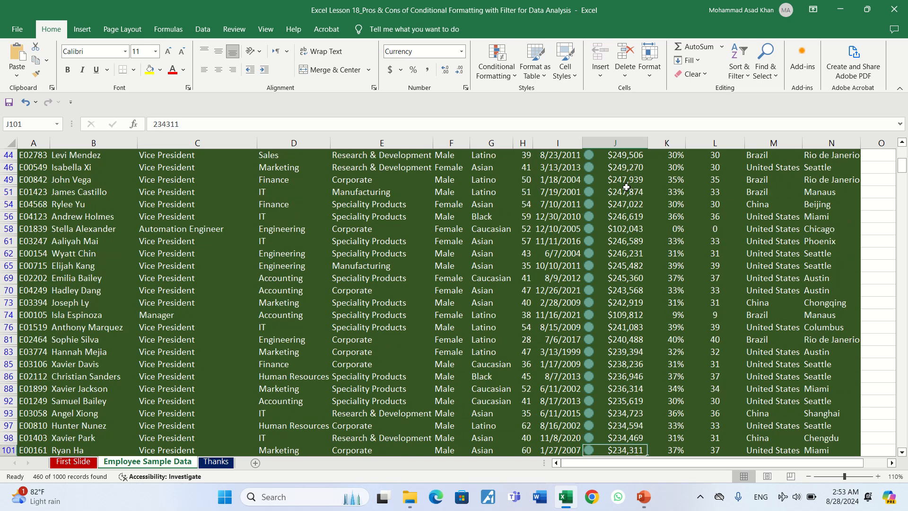
{"action": "key", "text": "Down"}
{"action": "key", "text": "Down"}
{"action": "key", "text": "Down"}
{"action": "key", "text": "Down"}
{"action": "key", "text": "Down"}
{"action": "key", "text": "Down"}
{"action": "key", "text": "Down"}
{"action": "key", "text": "Down"}
{"action": "key", "text": "Down"}
{"action": "key", "text": "Down"}
{"action": "key", "text": "Down"}
{"action": "key", "text": "Down"}
{"action": "key", "text": "Down"}
{"action": "key", "text": "Down"}
{"action": "key", "text": "Down"}
{"action": "key", "text": "Down"}
{"action": "key", "text": "Down"}
{"action": "key", "text": "Down"}
{"action": "key", "text": "Down"}
{"action": "key", "text": "Down"}
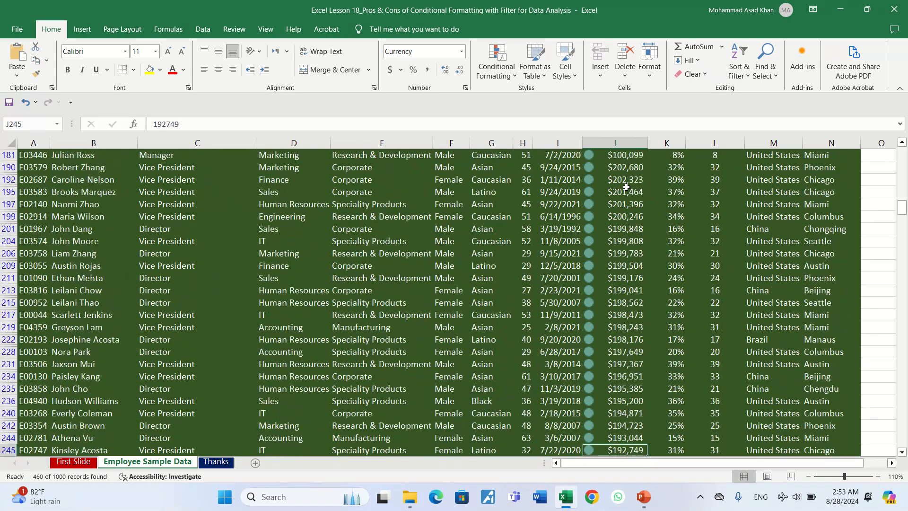
{"action": "key", "text": "Down"}
{"action": "key", "text": "Down"}
{"action": "key", "text": "Down"}
{"action": "key", "text": "Down"}
{"action": "key", "text": "Down"}
{"action": "key", "text": "Down"}
{"action": "key", "text": "Down"}
{"action": "key", "text": "Down"}
{"action": "key", "text": "Down"}
{"action": "key", "text": "Down"}
{"action": "key", "text": "Down"}
{"action": "key", "text": "Down"}
{"action": "key", "text": "Down"}
{"action": "key", "text": "Down"}
{"action": "key", "text": "Down"}
{"action": "key", "text": "Down"}
{"action": "key", "text": "Down"}
{"action": "key", "text": "Down"}
{"action": "key", "text": "Down"}
{"action": "key", "text": "Down"}
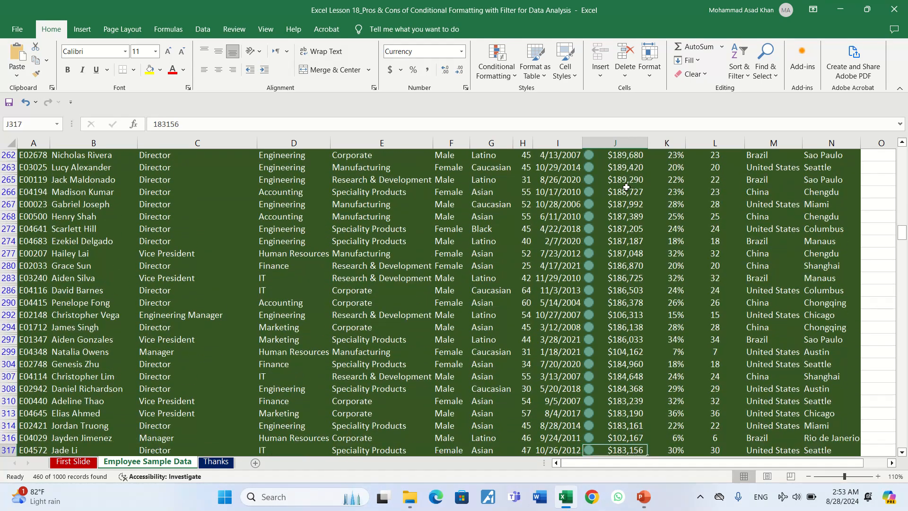
{"action": "key", "text": "ctrl+Down"}
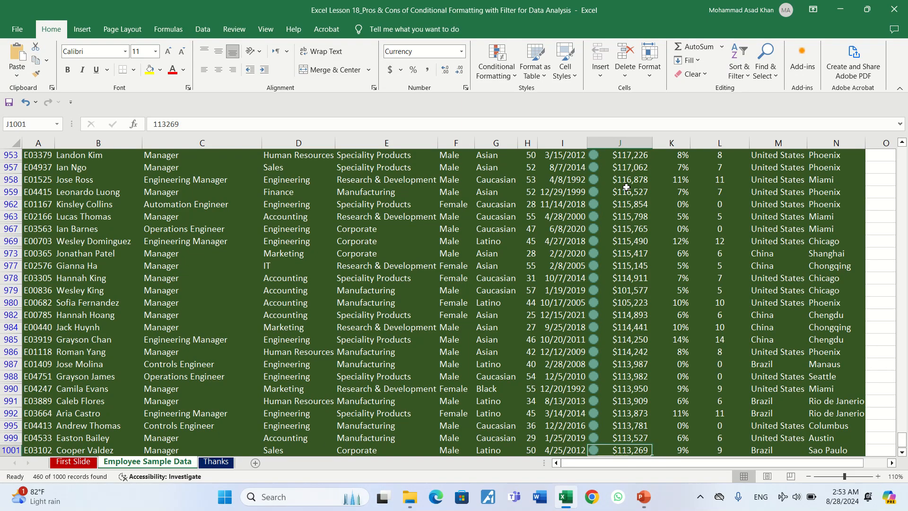
{"action": "key", "text": "ctrl+Up"}
{"action": "key", "text": "Down"}
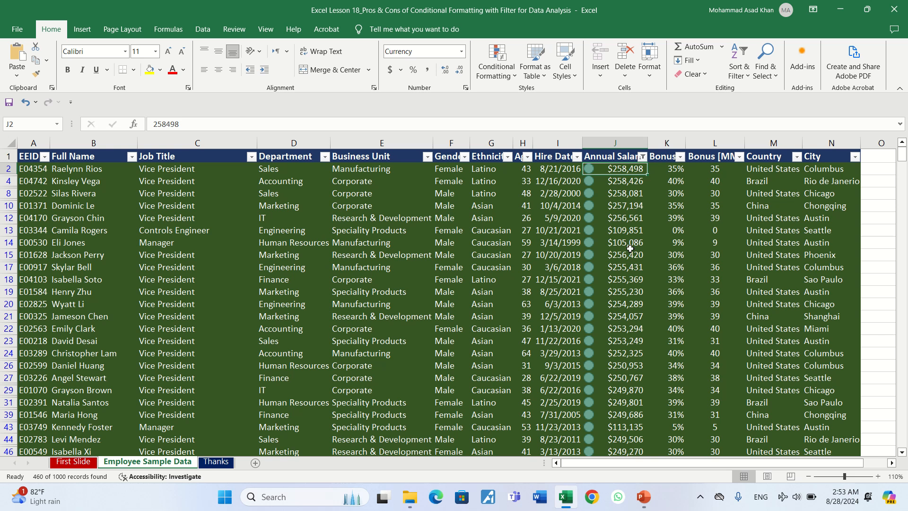
Step: Sort the filtered Annual Salary column from largest to smallest and check the lowest green-icon salary
{"action": "left_click", "coordinate": [643, 156]}
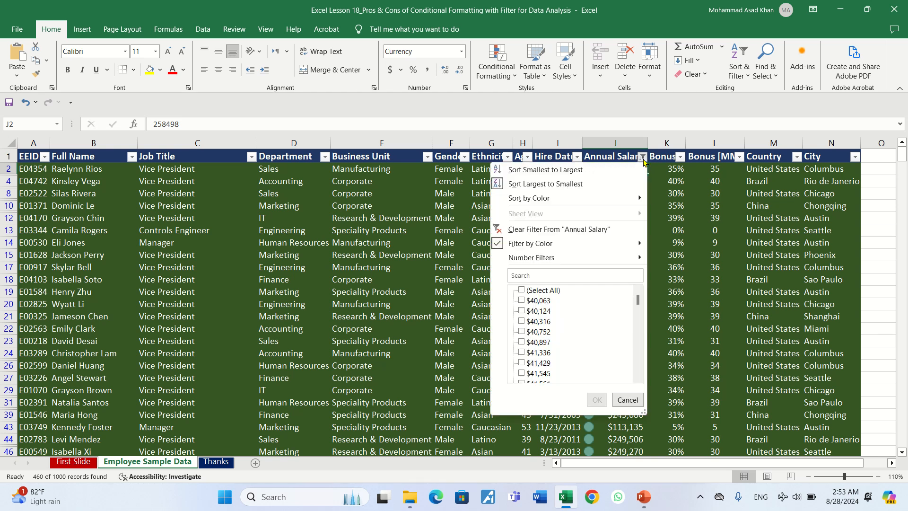
{"action": "left_click", "coordinate": [599, 184]}
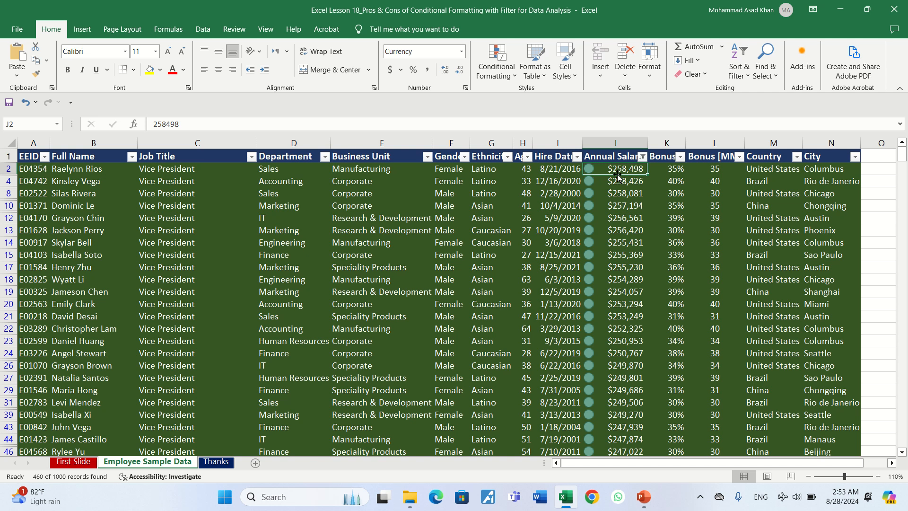
{"action": "left_click", "coordinate": [630, 258]}
{"action": "key", "text": "ctrl+Down"}
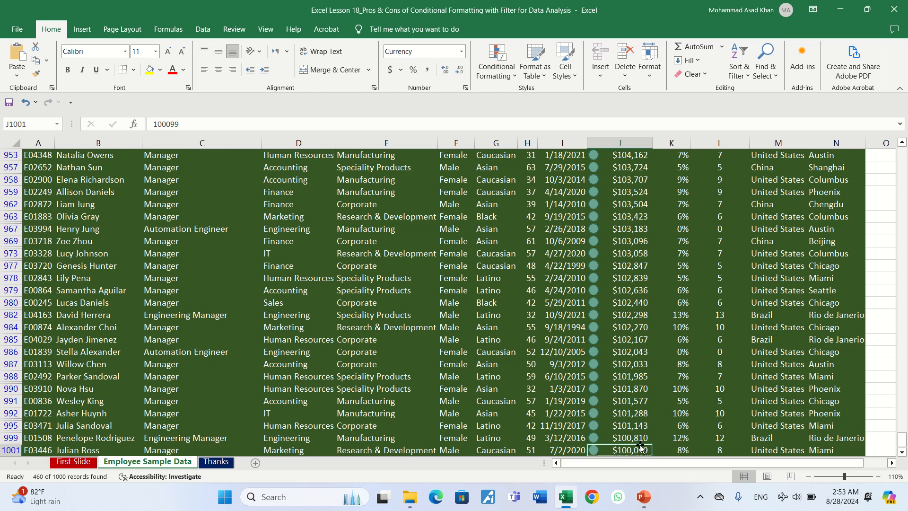
{"action": "key", "text": "ctrl+Up"}
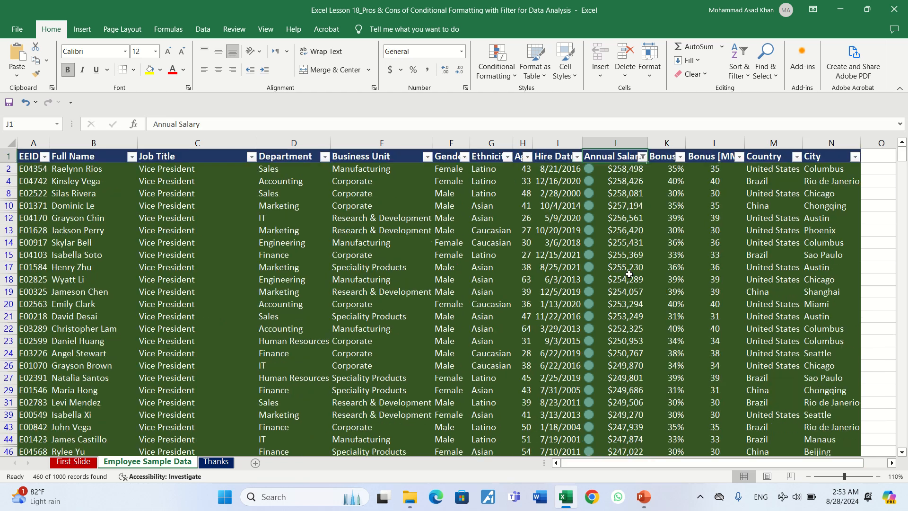
Step: Change the Annual Salary filter to show only rows with the yellow cell icon
{"action": "left_click", "coordinate": [642, 156]}
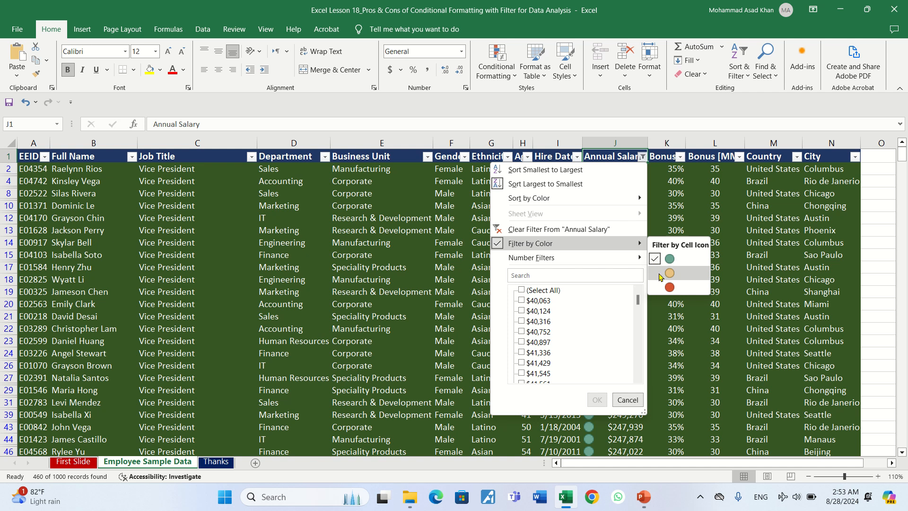
{"action": "left_click", "coordinate": [668, 273]}
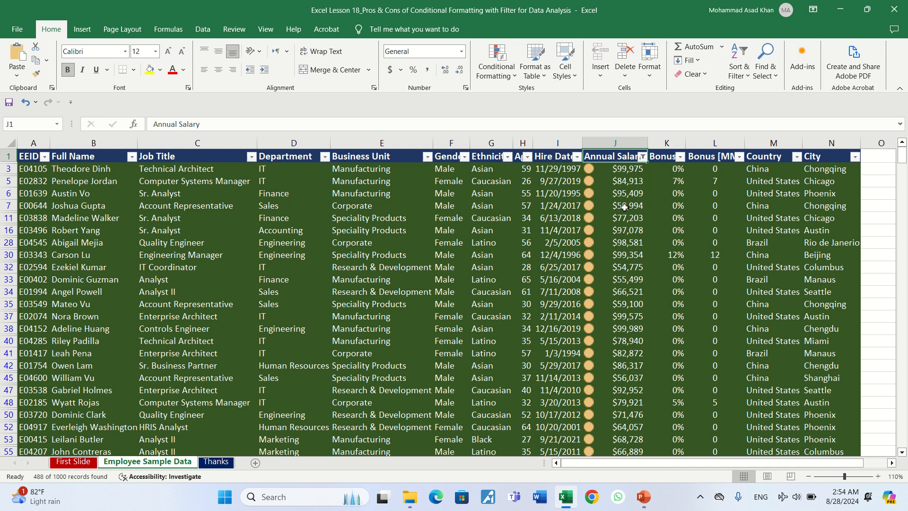
Step: Examine the yellow-icon salaries from the first to the last filtered row and return to the Annual Salary header
{"action": "key", "text": "Down"}
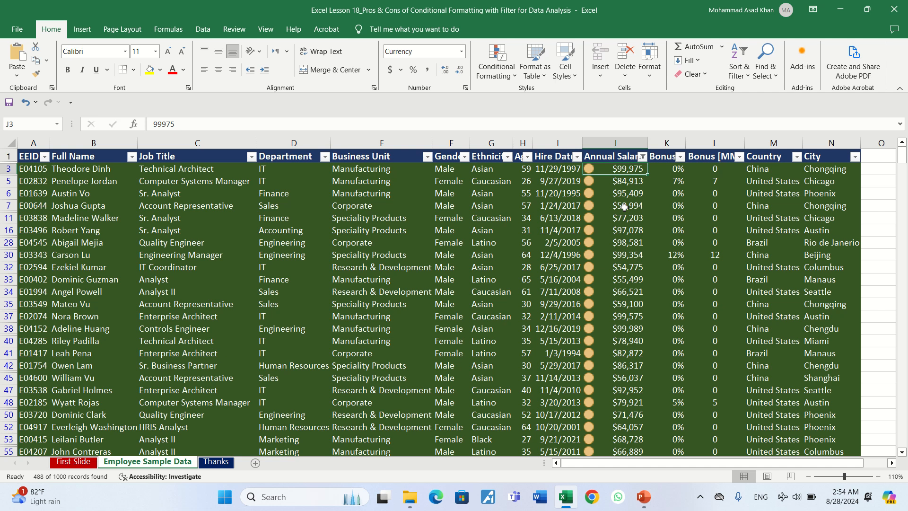
{"action": "key", "text": "ctrl+Down"}
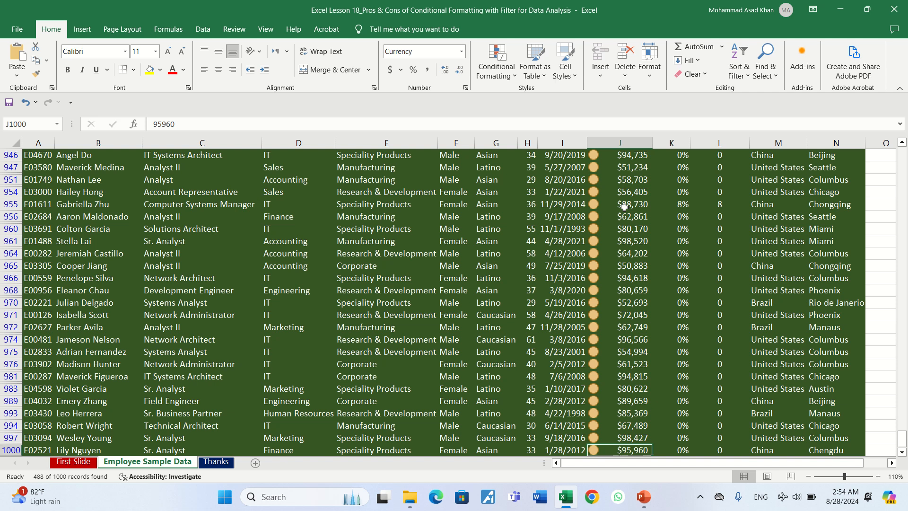
{"action": "key", "text": "ctrl+Up"}
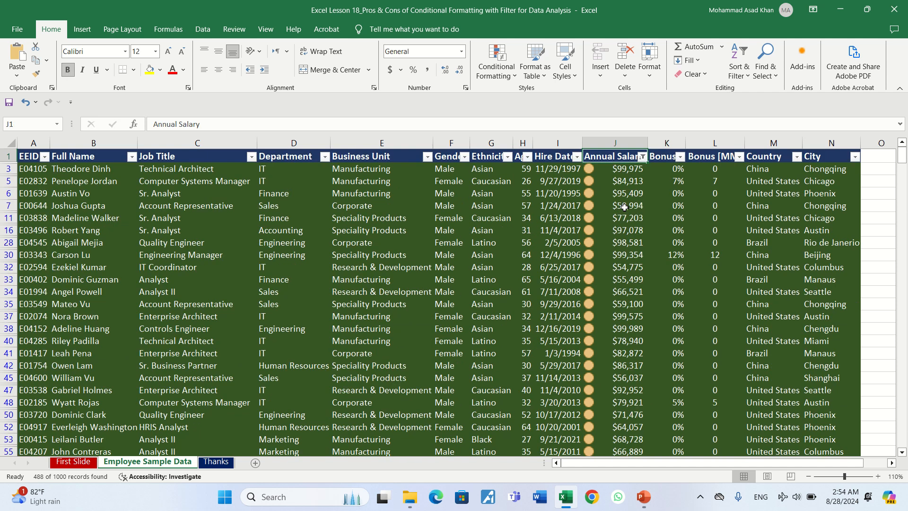
Step: Sort the yellow-icon Annual Salary rows from largest to smallest and check the lowest salary in the last filtered row
{"action": "left_click", "coordinate": [641, 156]}
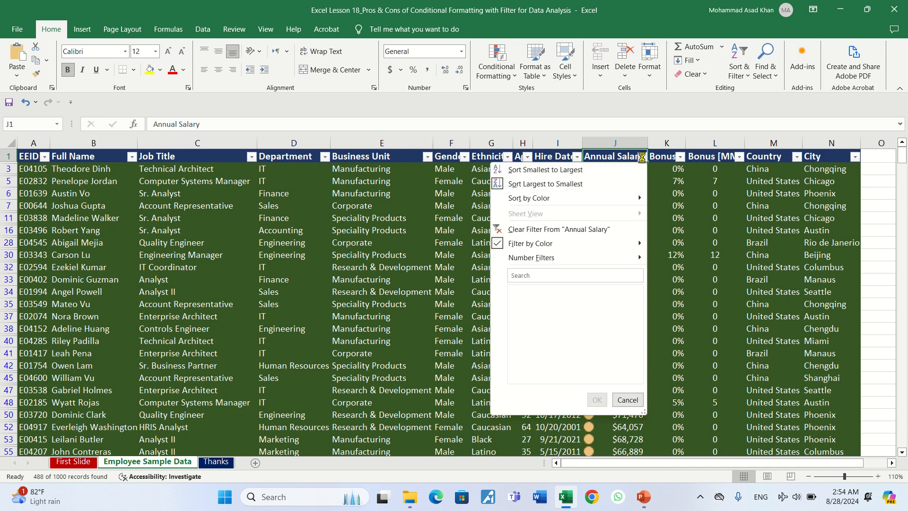
{"action": "left_click", "coordinate": [589, 183]}
{"action": "left_click", "coordinate": [625, 180]}
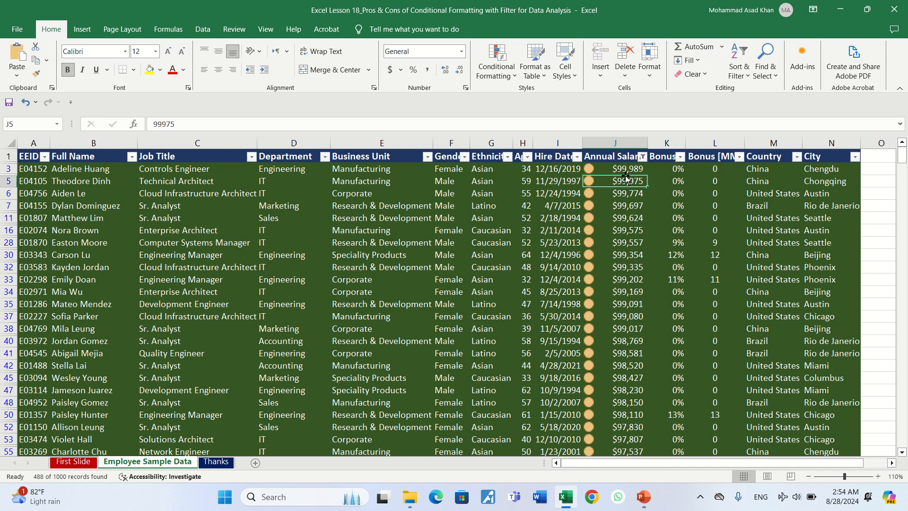
{"action": "key", "text": "ctrl+Down"}
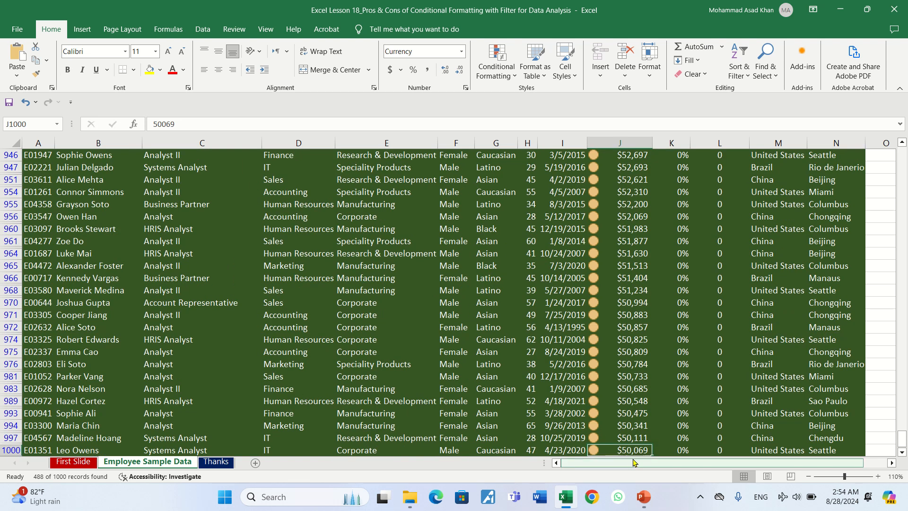
{"action": "key", "text": "ctrl+Up"}
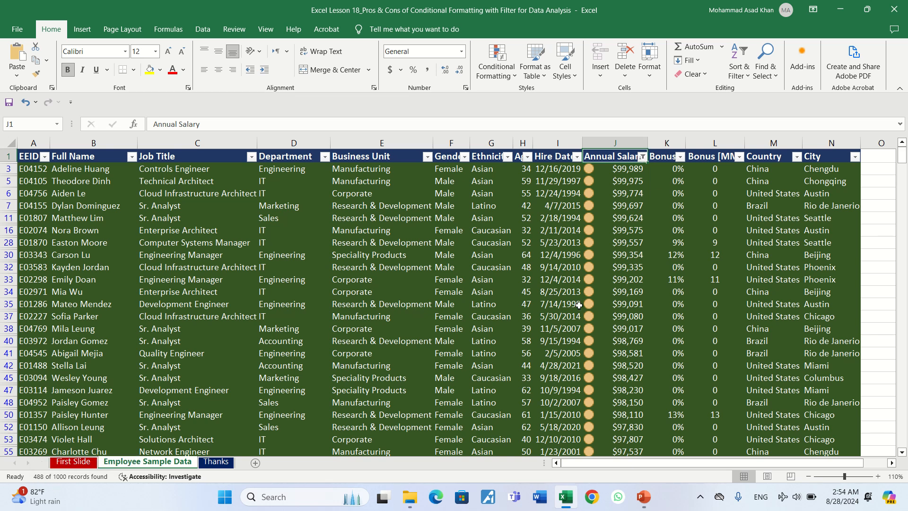
Step: Change the Annual Salary filter to the red cell icon and check the salaries from the first to the last filtered row
{"action": "left_click", "coordinate": [642, 156]}
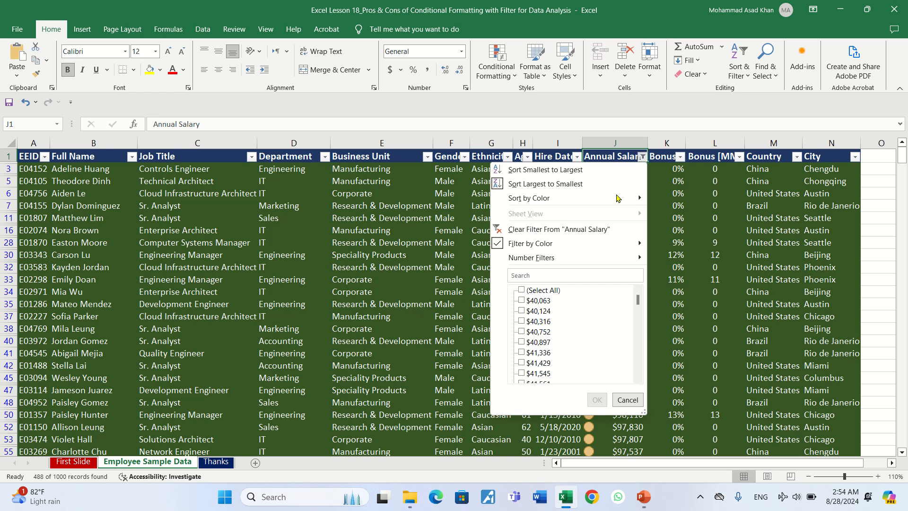
{"action": "mouse_move", "coordinate": [610, 245]}
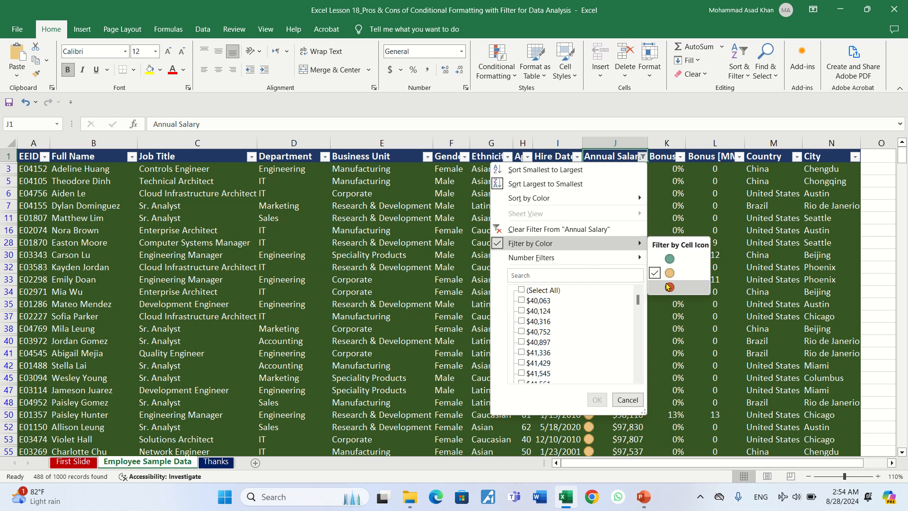
{"action": "left_click", "coordinate": [664, 283]}
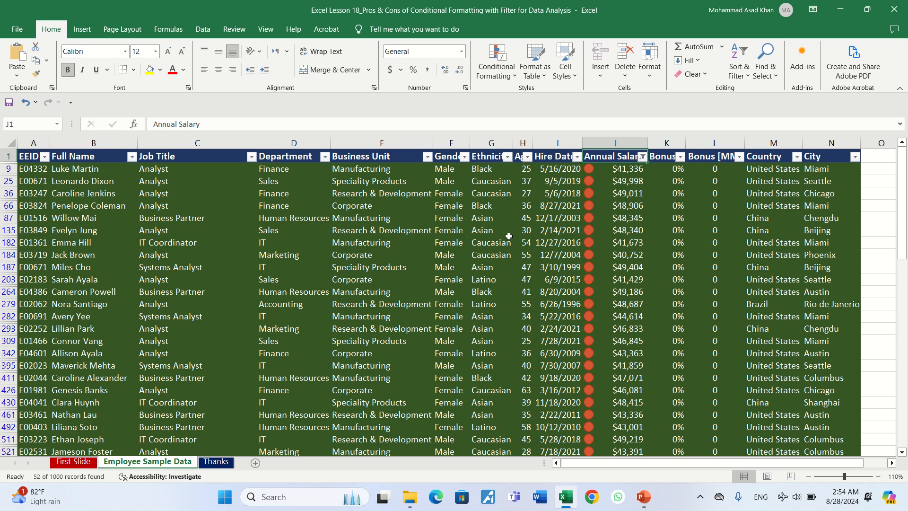
{"action": "left_click", "coordinate": [633, 168]}
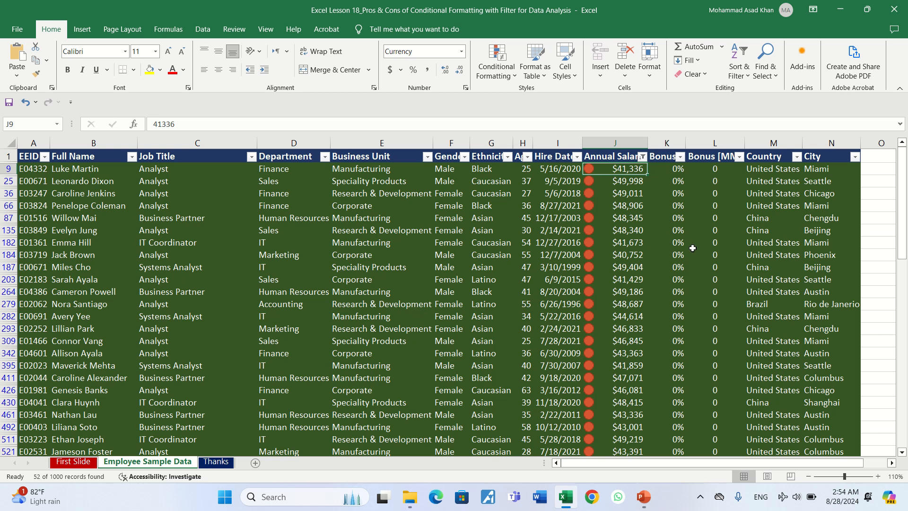
{"action": "key", "text": "ctrl+Down"}
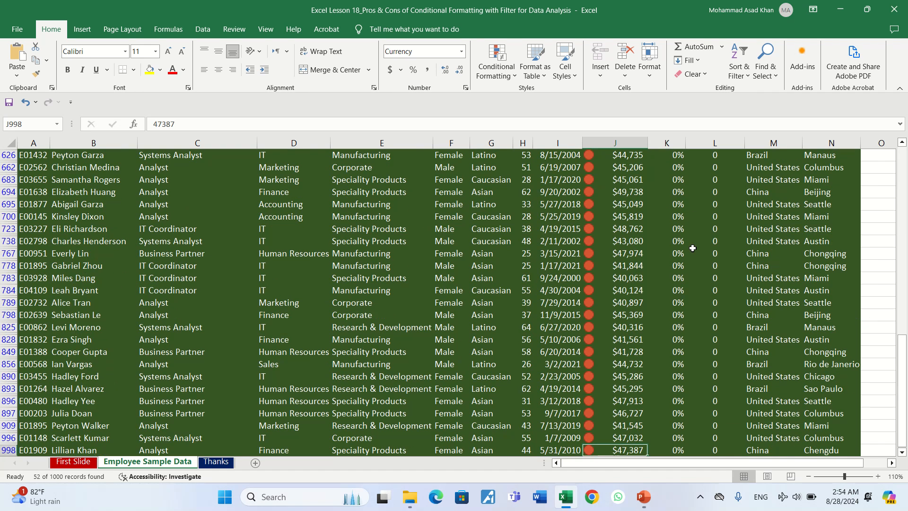
{"action": "key", "text": "ctrl+Up"}
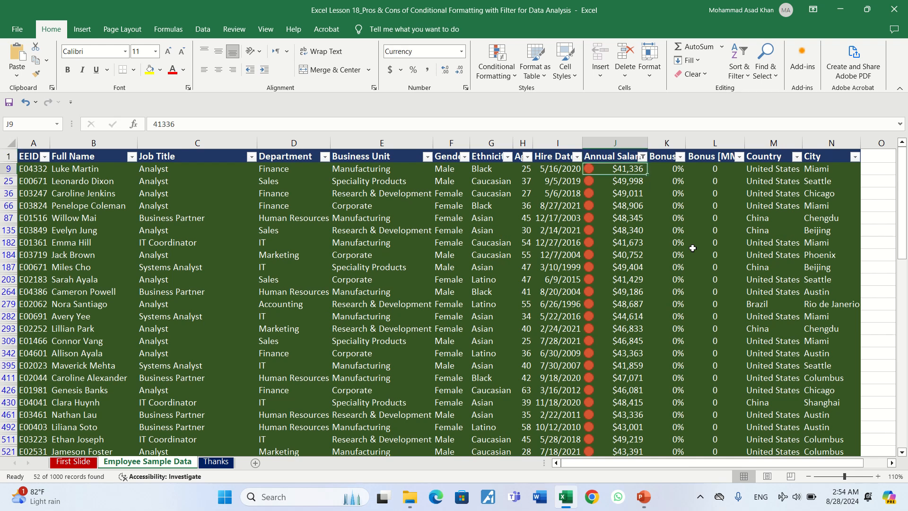
{"action": "left_click", "coordinate": [515, 75]}
{"action": "left_click", "coordinate": [515, 77]}
{"action": "left_click", "coordinate": [526, 253]}
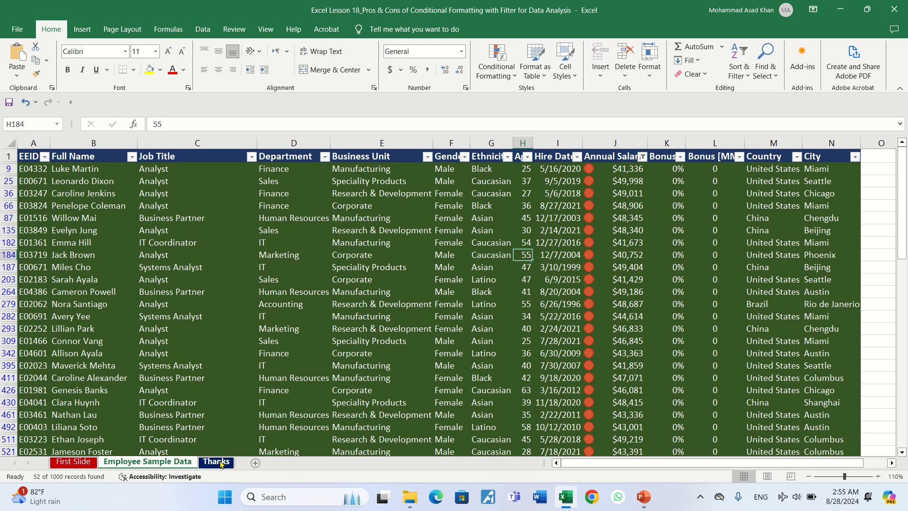
Step: Switch to the Thanks worksheet
{"action": "left_click", "coordinate": [217, 461]}
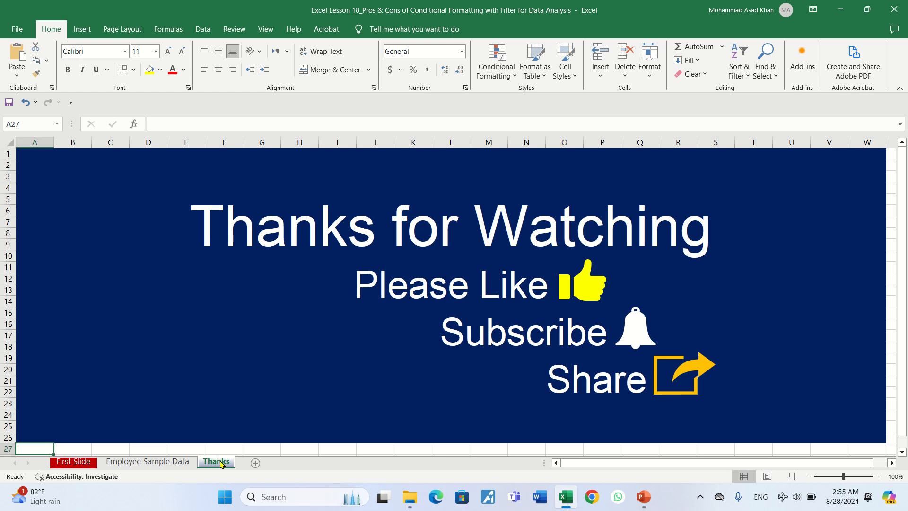